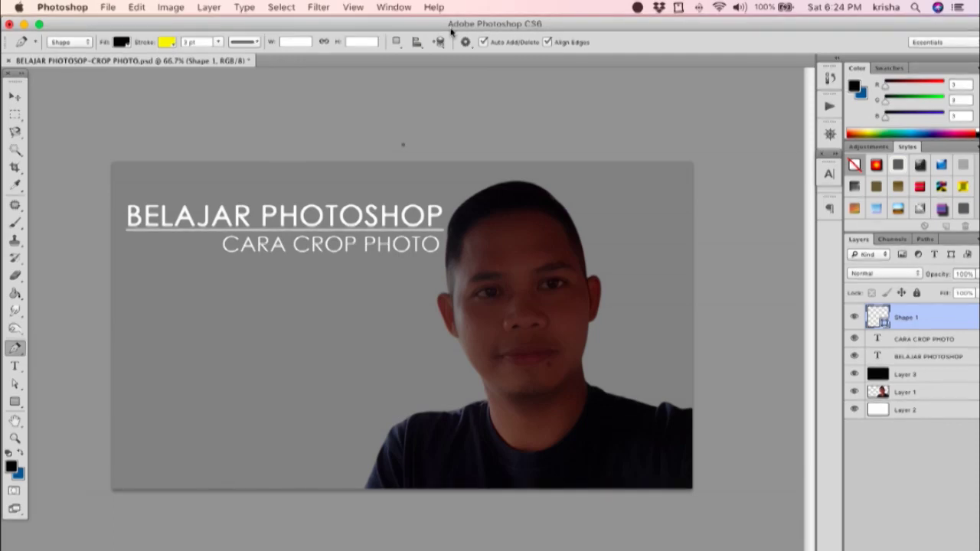
# Save the current document, then create a new 1280 × 720 px transparent document.
pyautogui.hotkey('ctrl', 's')
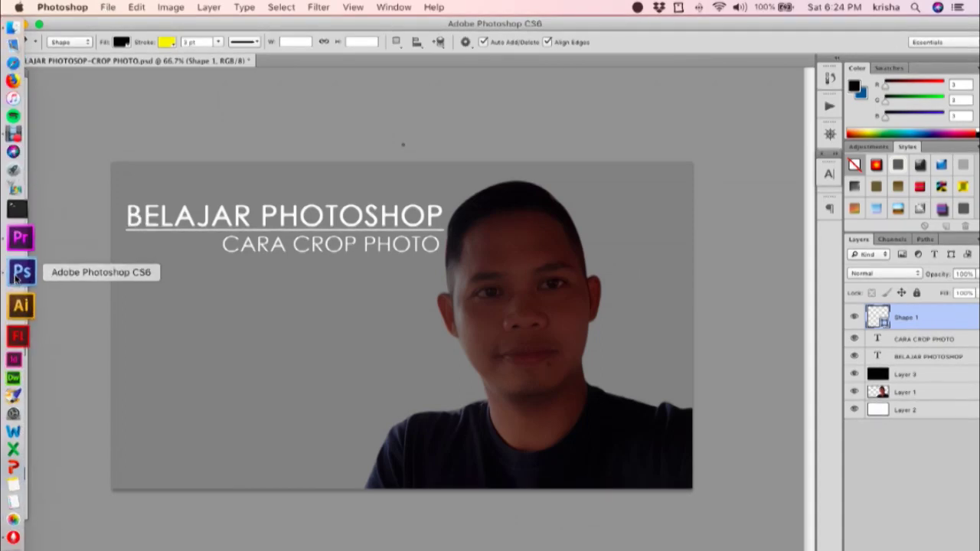
pyautogui.click(109, 7)
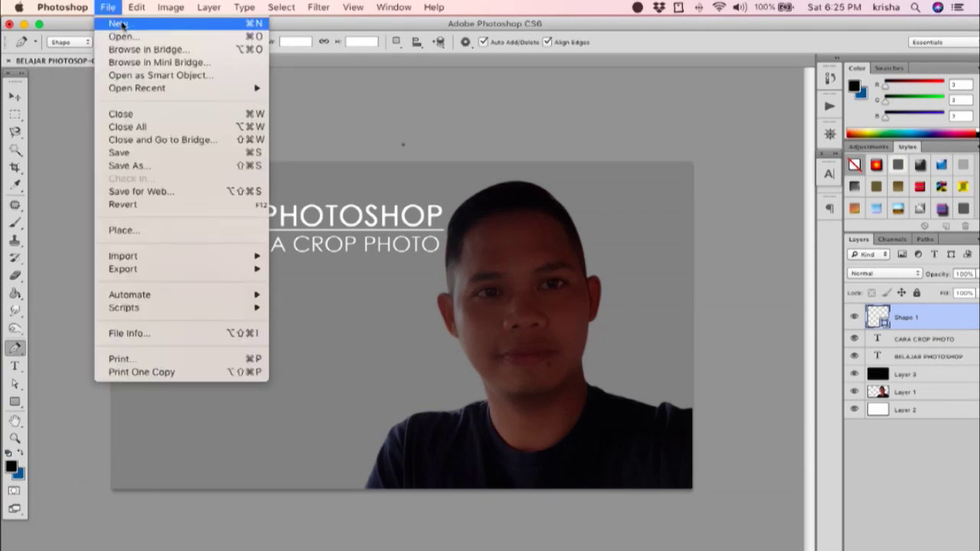
pyautogui.click(124, 26)
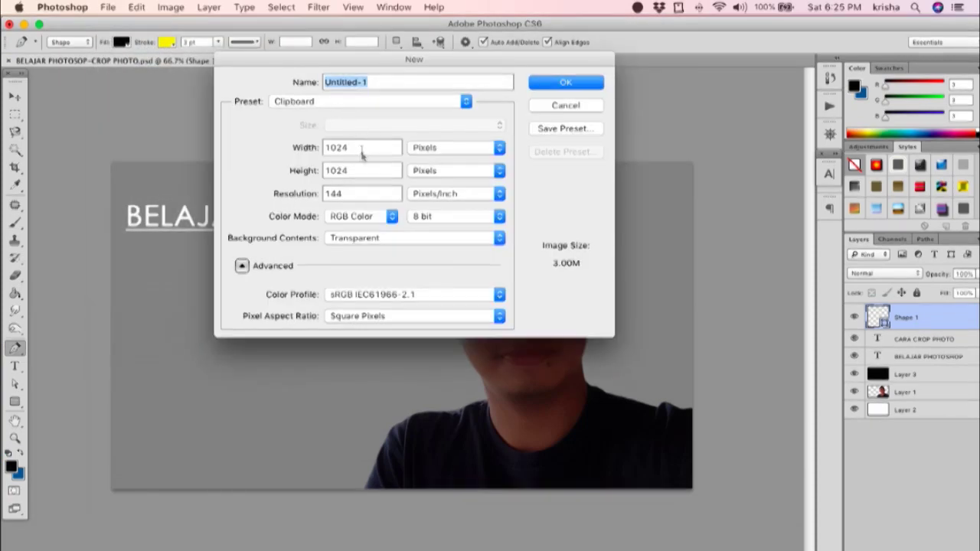
pyautogui.moveTo(350, 148); pyautogui.dragTo(302, 147)
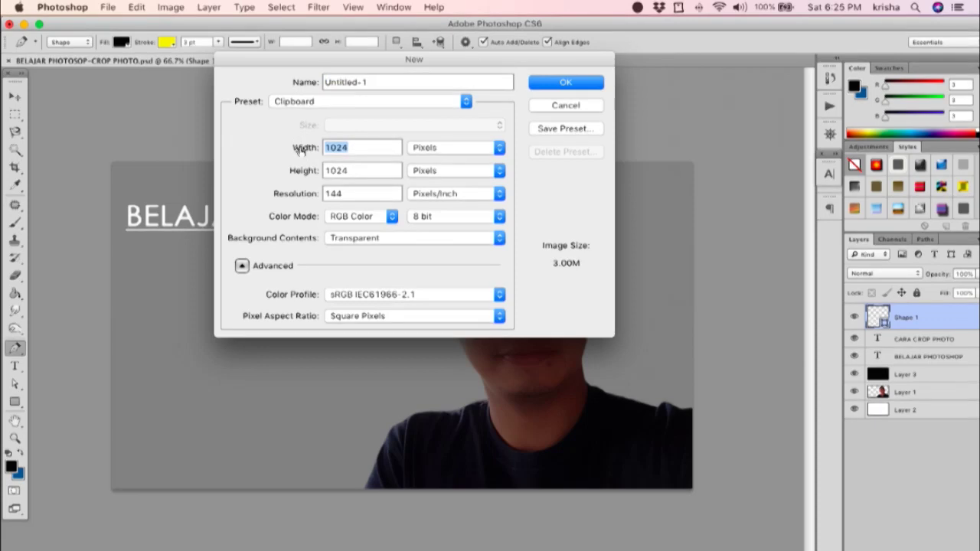
pyautogui.write('1280')
pyautogui.press('Tab')
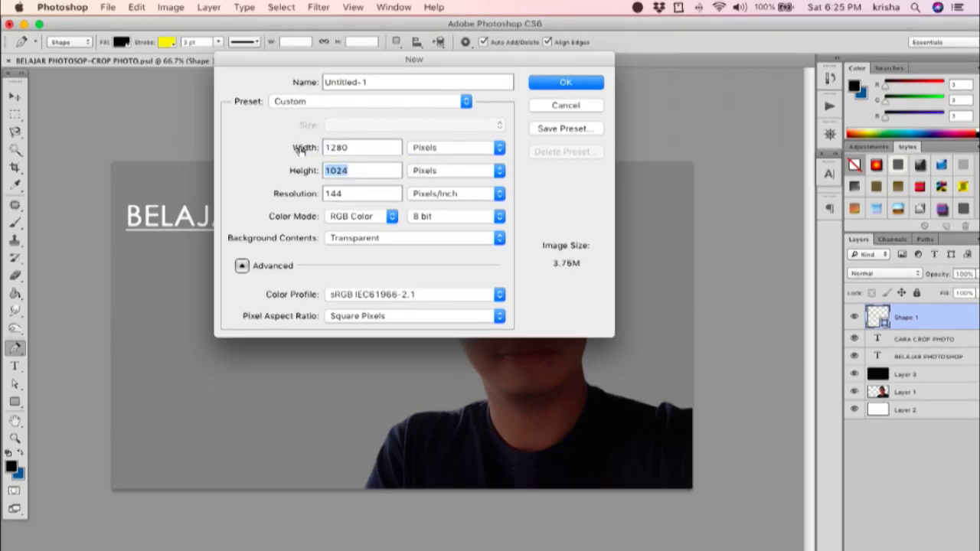
pyautogui.write('720')
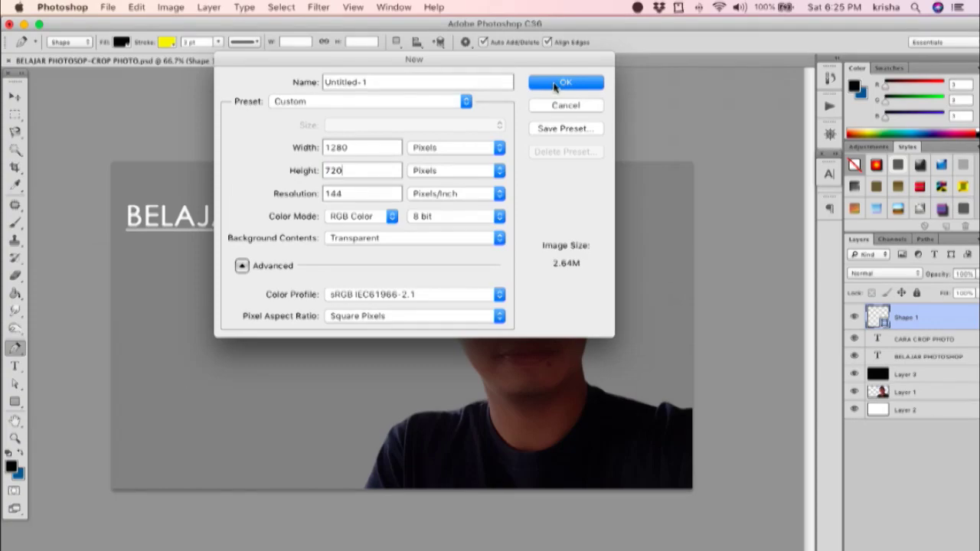
pyautogui.click(556, 86)
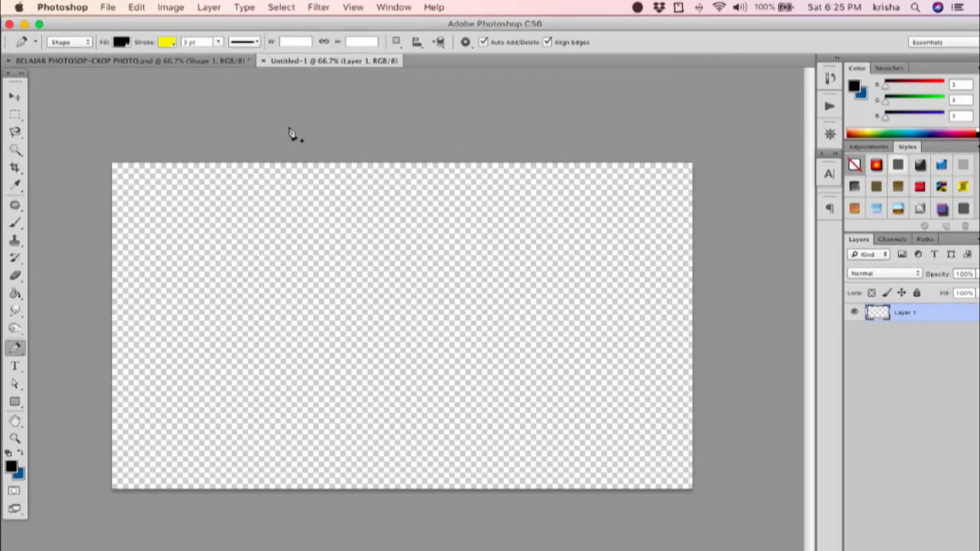
# Drag IMG_4745.JPG from Finder onto the canvas and commit it to fill the document.
pyautogui.moveTo(9, 80)
pyautogui.click(17, 63)
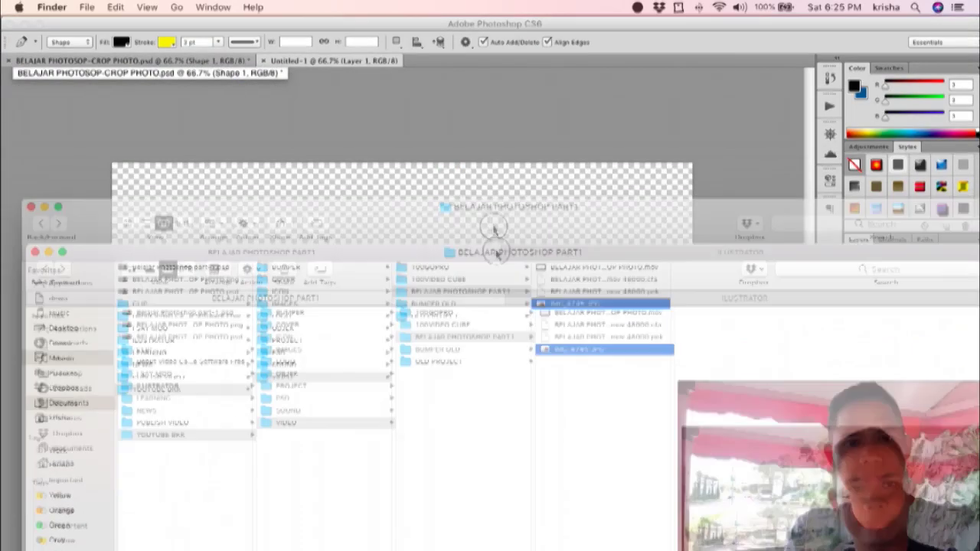
pyautogui.moveTo(467, 30); pyautogui.dragTo(493, 305)
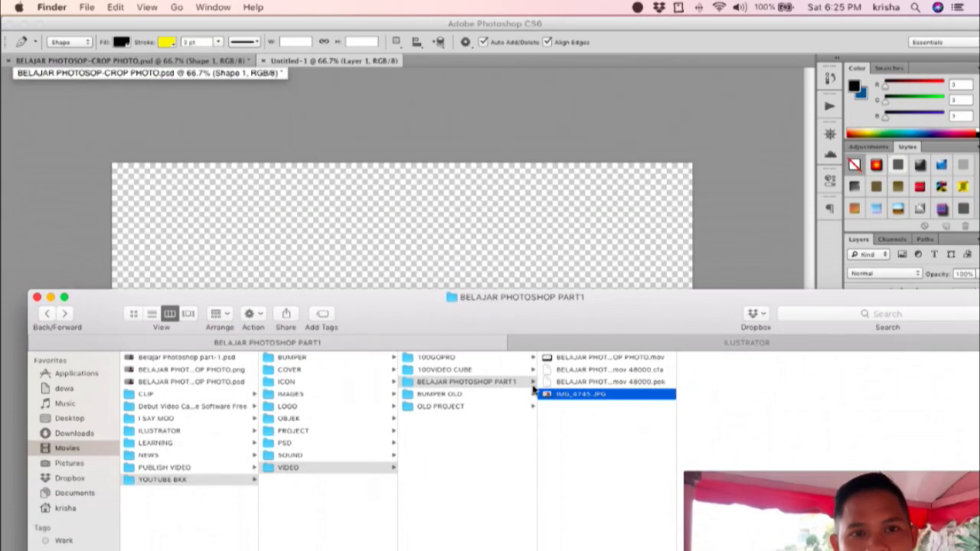
pyautogui.moveTo(563, 394); pyautogui.dragTo(323, 239)
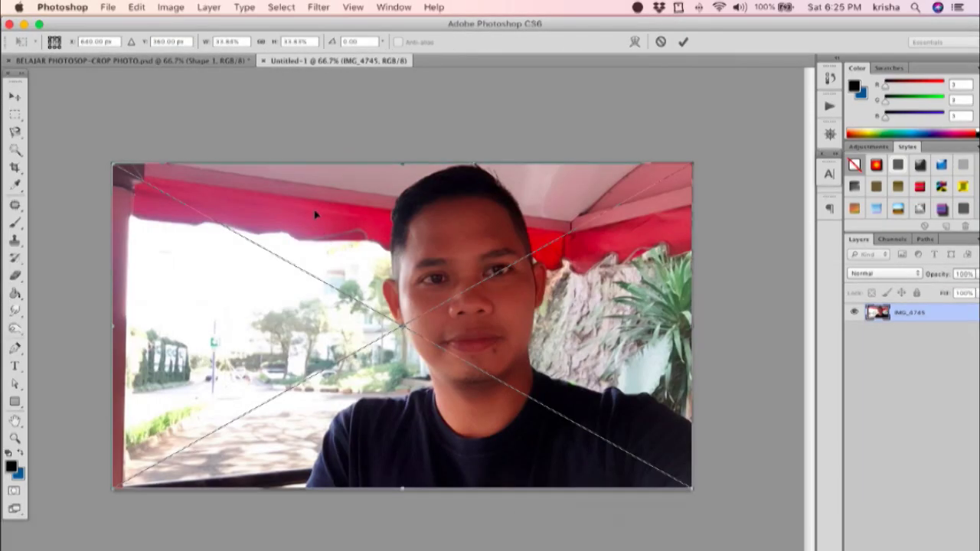
pyautogui.press('Return')
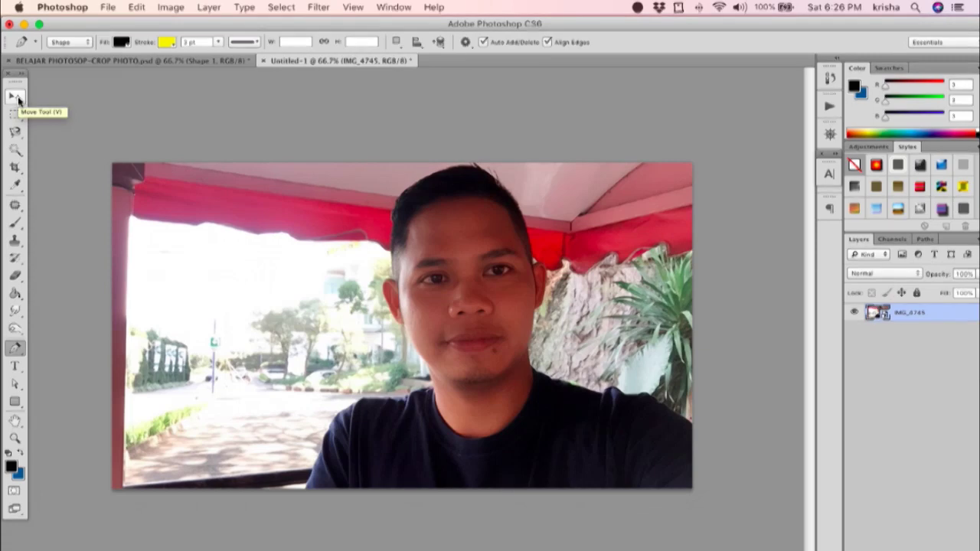
# Select the Move tool and zoom to about 159% on the man's face and hair.
pyautogui.click(16, 97)
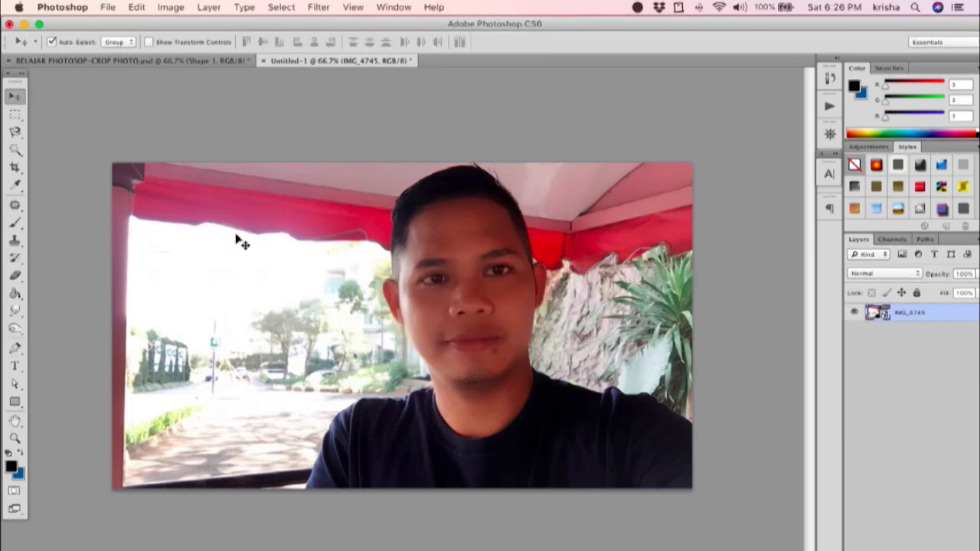
pyautogui.scroll(-3, 237, 239)
pyautogui.scroll(3, 236, 239)
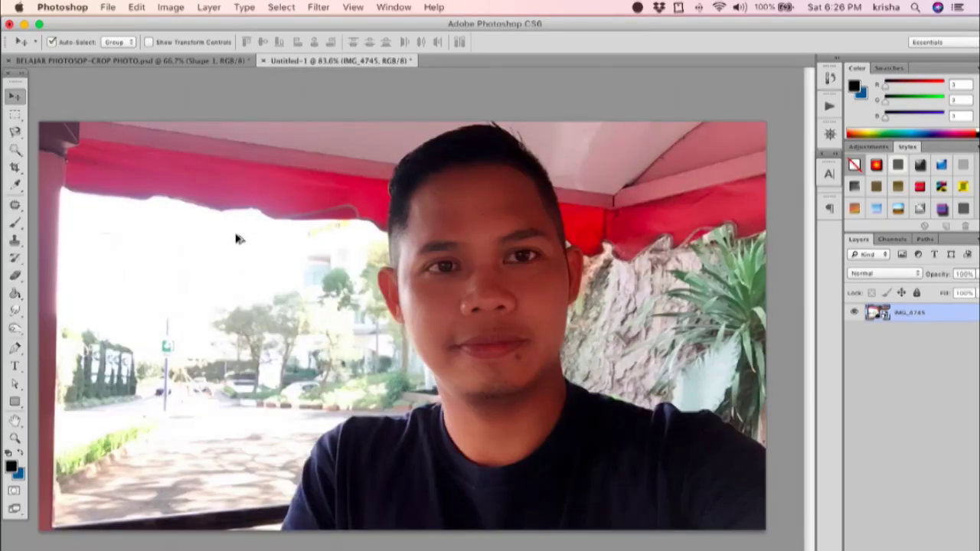
pyautogui.scroll(3, 237, 239)
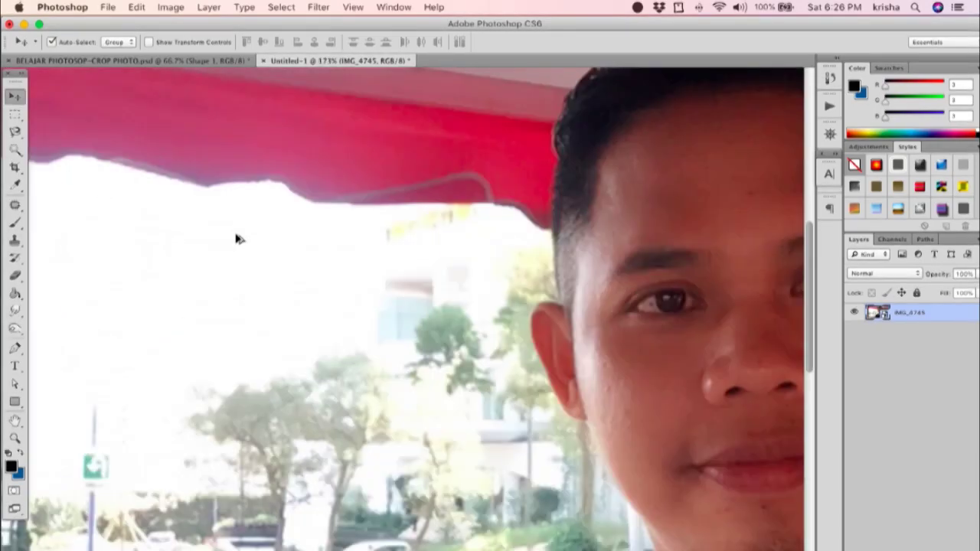
pyautogui.scroll(3, 236, 239)
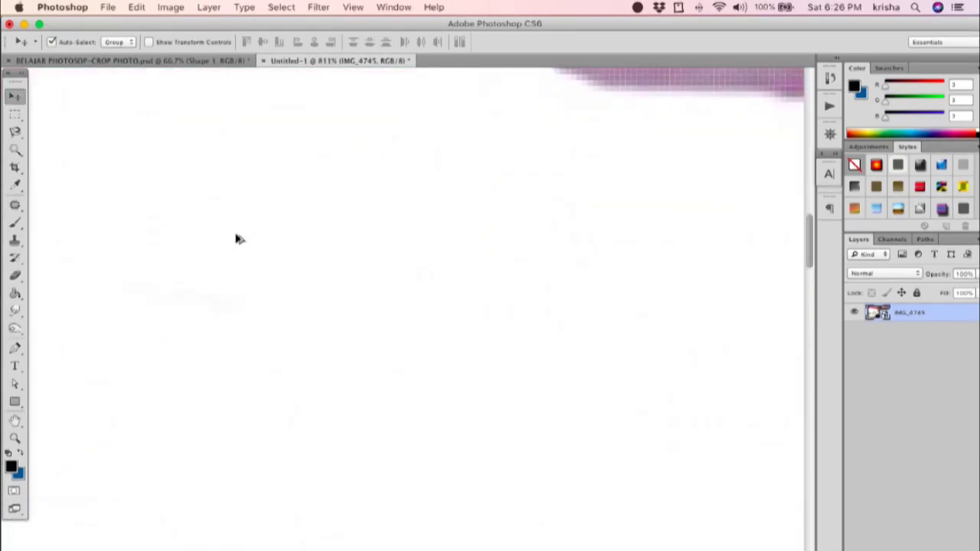
pyautogui.scroll(-2, 237, 239)
pyautogui.scroll(-4, 237, 239)
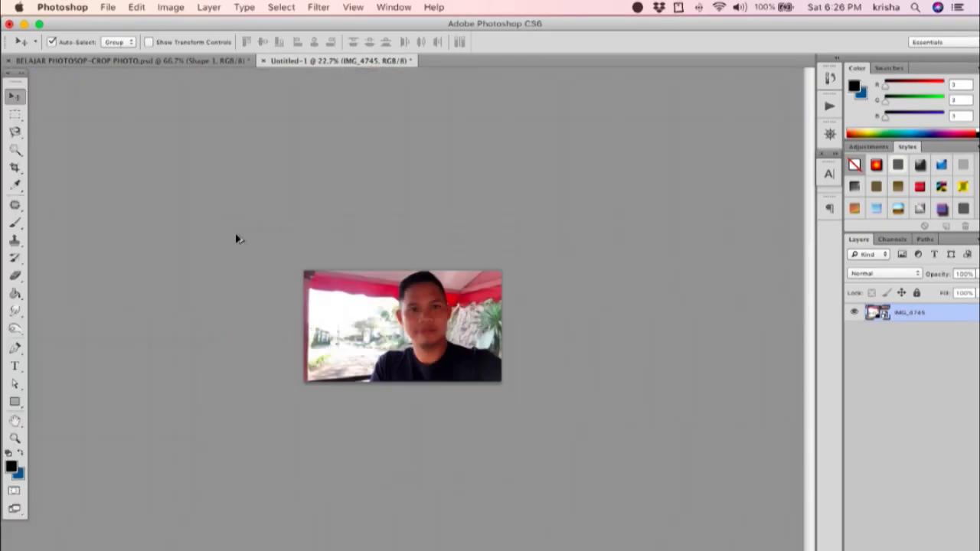
pyautogui.scroll(3, 237, 238)
pyautogui.scroll(1, 236, 239)
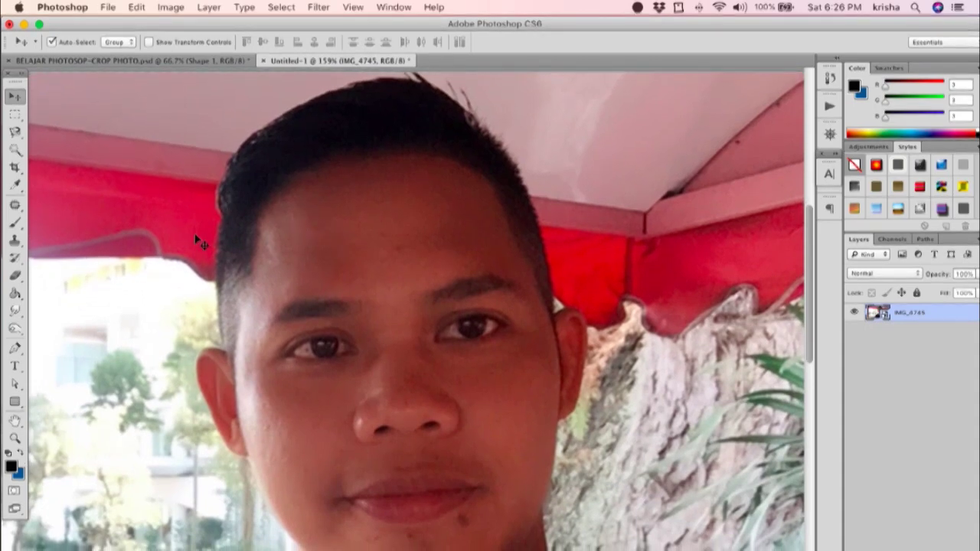
# With the Pen tool in Shape mode, place anchors around the top of the hair.
pyautogui.click(15, 350)
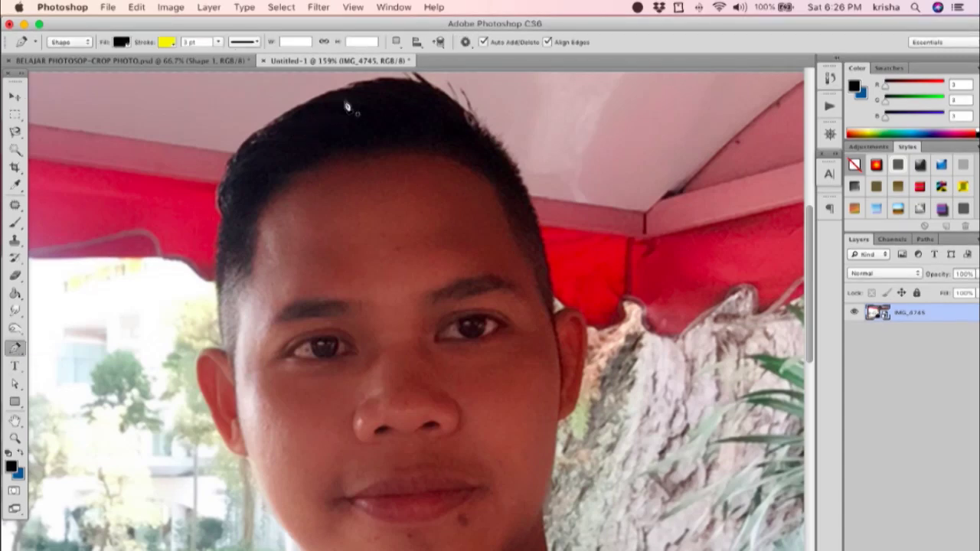
pyautogui.moveTo(348, 100); pyautogui.dragTo(322, 145)
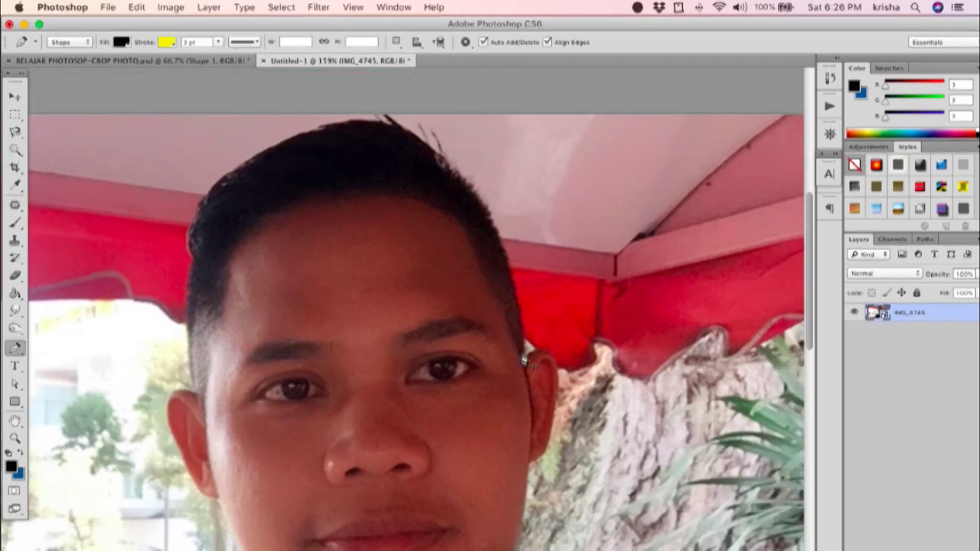
pyautogui.click(528, 362)
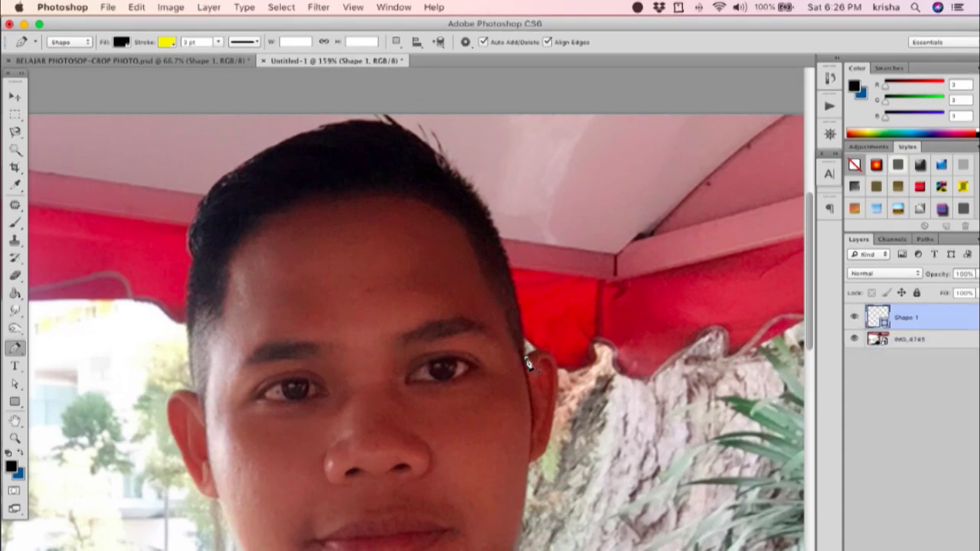
pyautogui.click(451, 173)
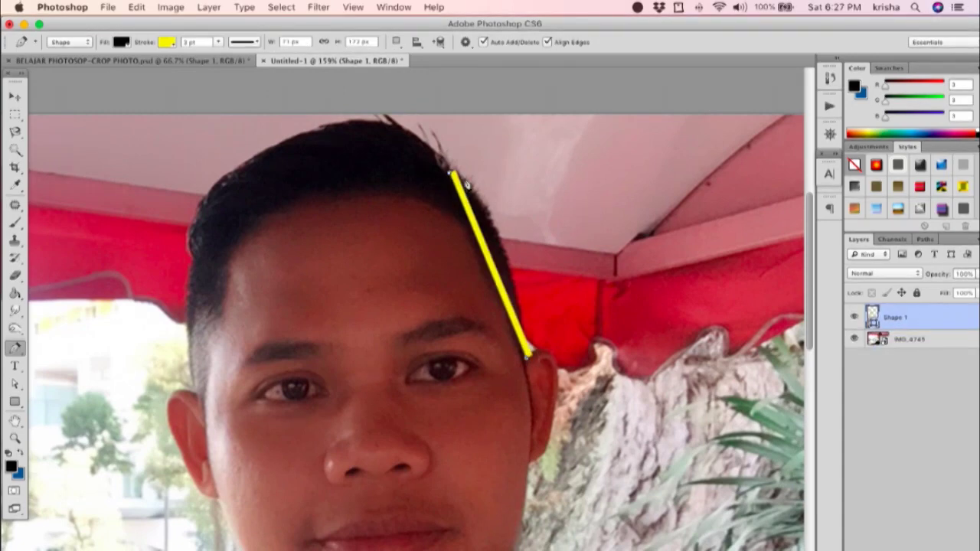
pyautogui.click(343, 148)
pyautogui.click(360, 204)
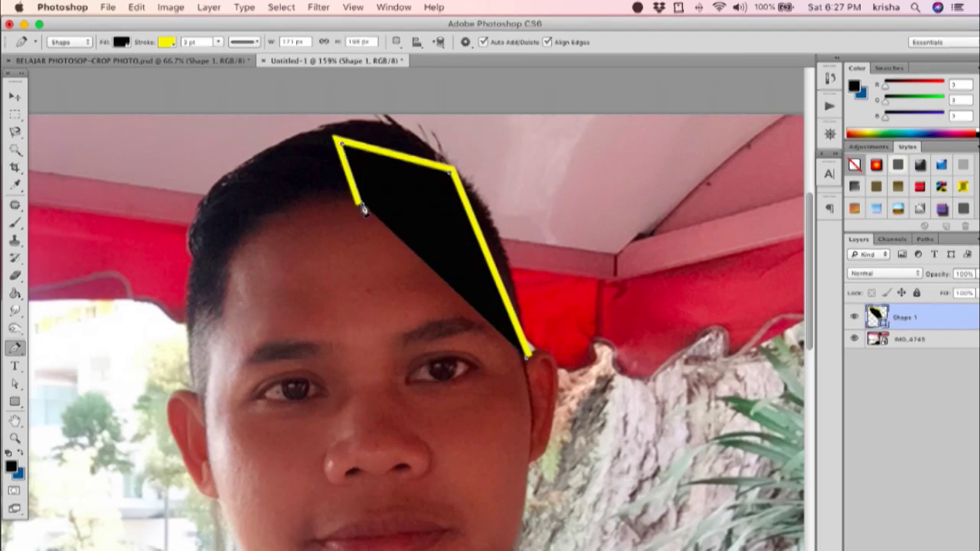
# Set the shape's stroke and fill to none, then add another anchor along the hair.
pyautogui.click(121, 42)
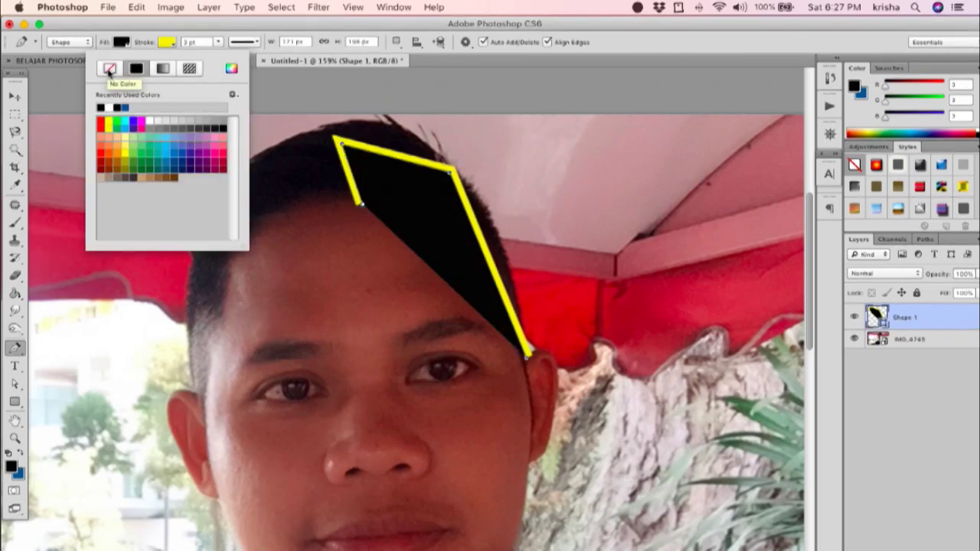
pyautogui.click(109, 70)
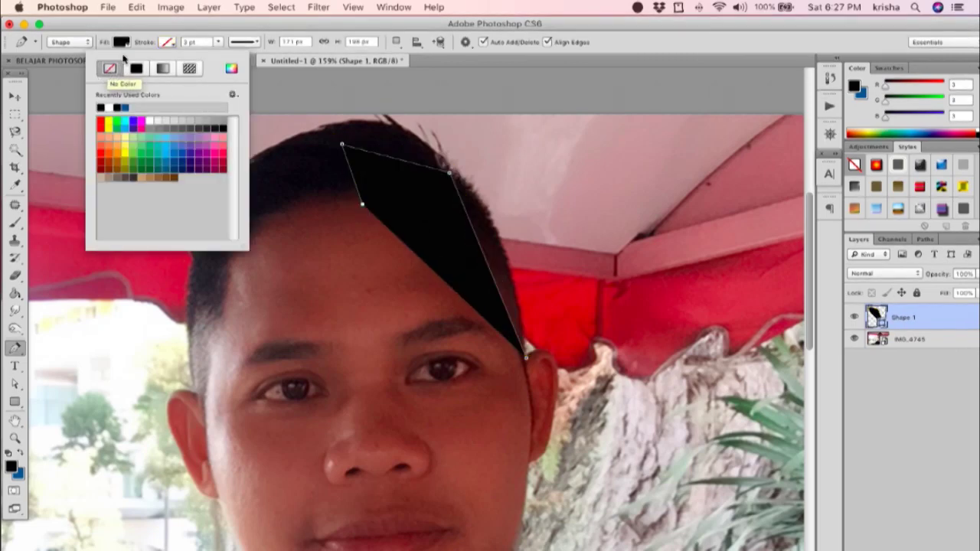
pyautogui.click(121, 42)
pyautogui.click(64, 68)
pyautogui.click(305, 134)
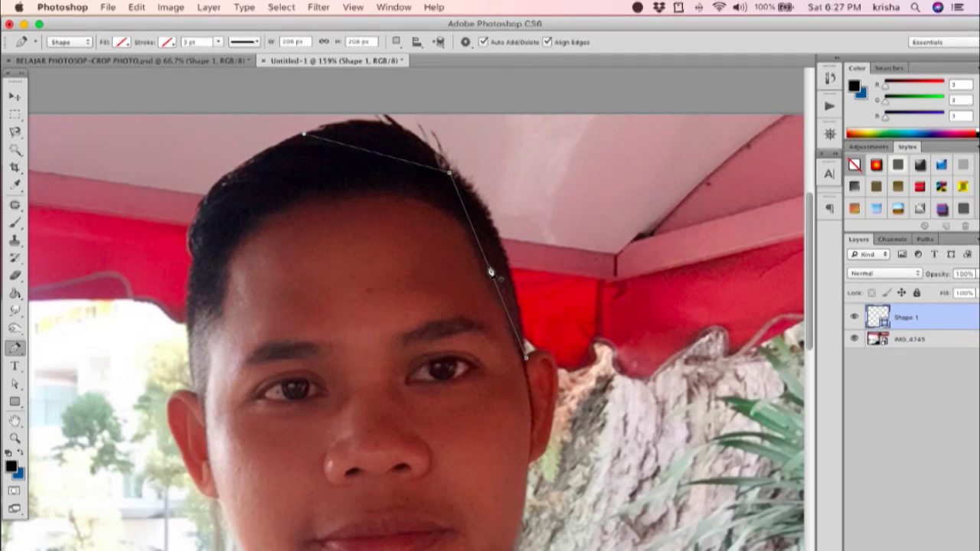
# Drag and add anchors so the path hugs the hair's right side, top and left curve.
pyautogui.moveTo(490, 270); pyautogui.dragTo(496, 237)
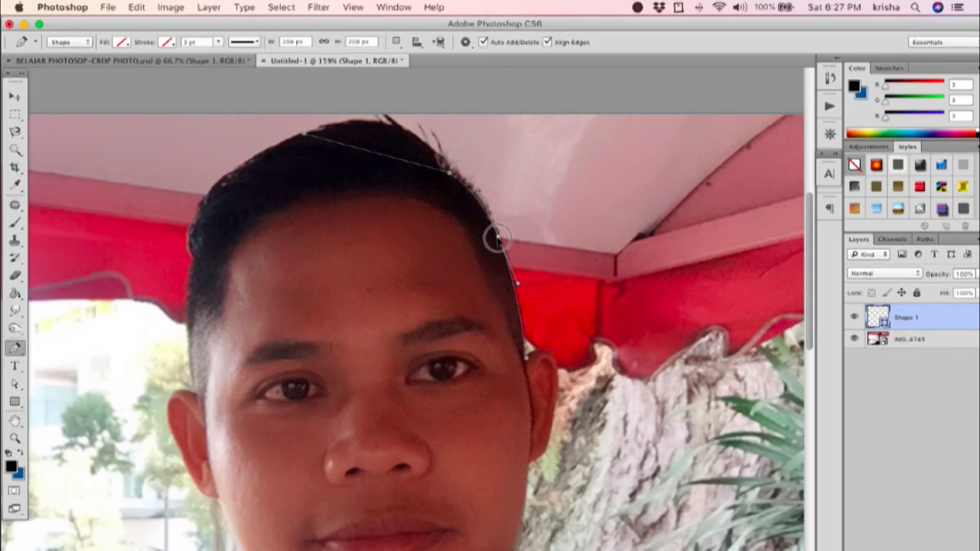
pyautogui.moveTo(385, 157); pyautogui.dragTo(385, 130)
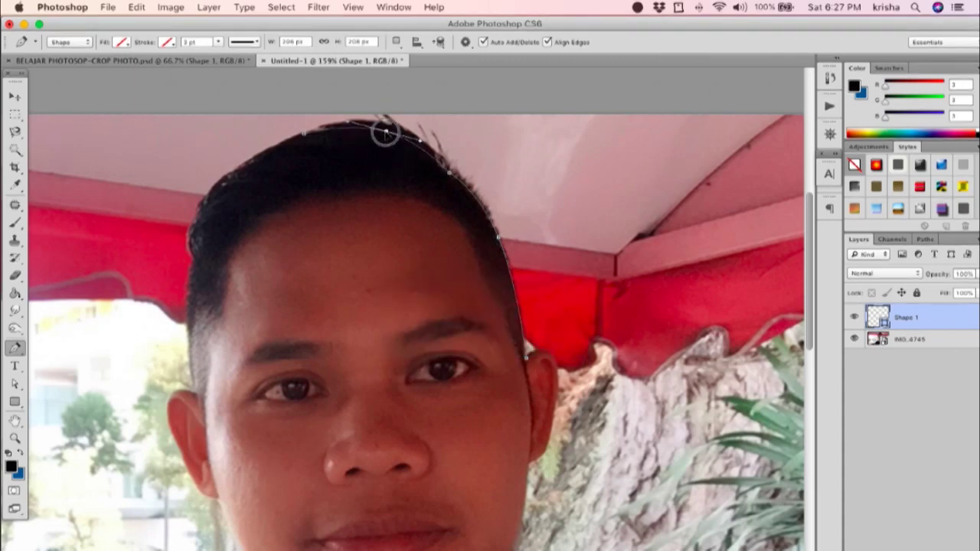
pyautogui.moveTo(385, 130); pyautogui.dragTo(385, 126)
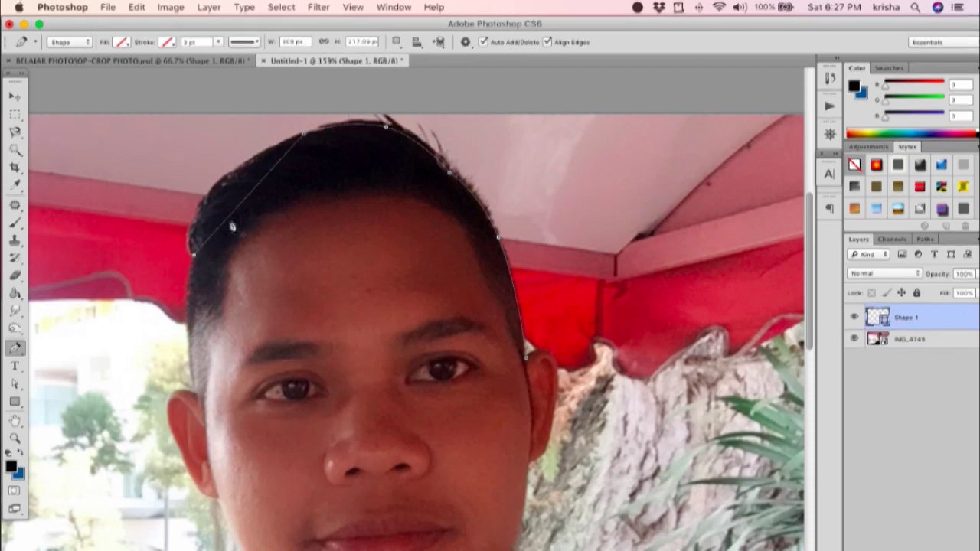
pyautogui.click(246, 201)
pyautogui.moveTo(246, 201); pyautogui.dragTo(225, 191)
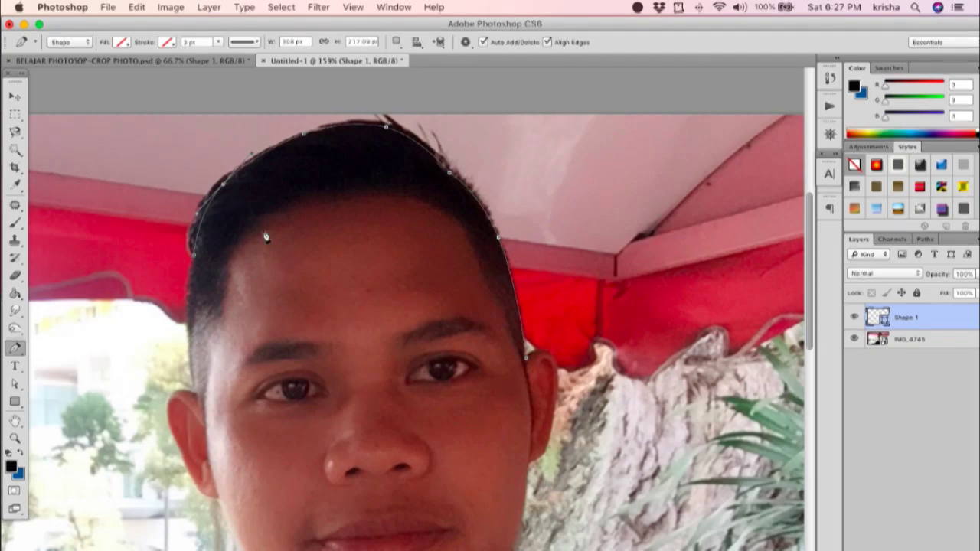
pyautogui.moveTo(197, 401); pyautogui.dragTo(234, 306)
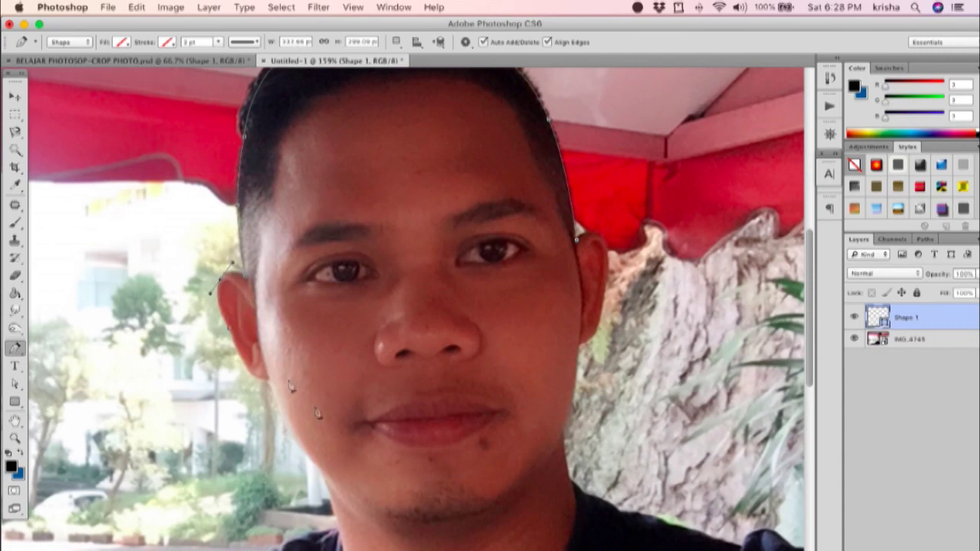
pyautogui.scroll(-5, 289, 385)
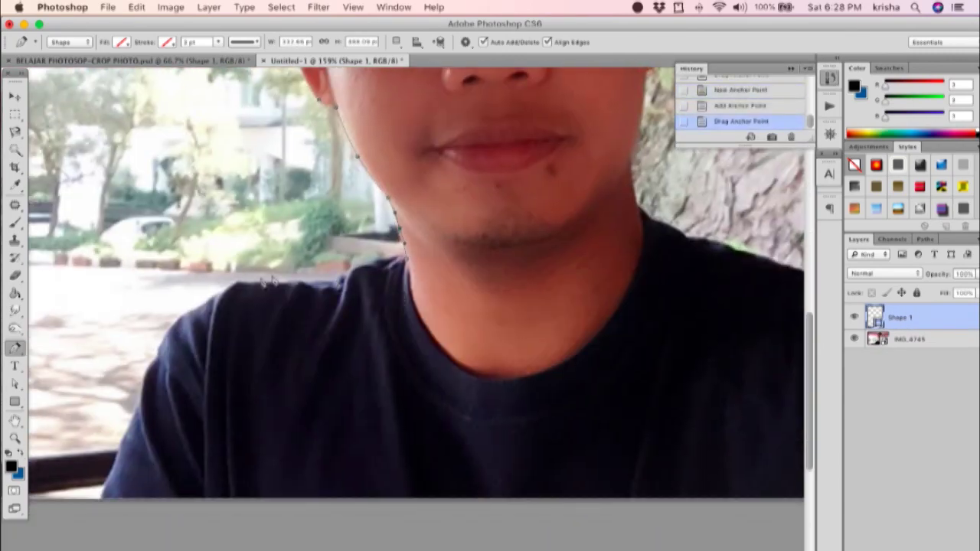
# Add and adjust anchors so the path follows the shirt's shoulder edge.
pyautogui.click(266, 281)
pyautogui.hscroll(5, 740, 357)
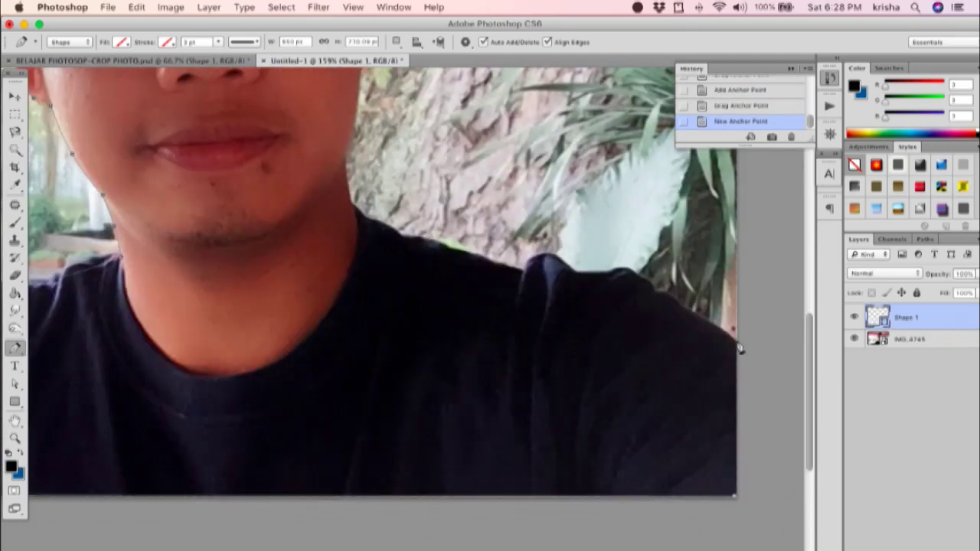
pyautogui.hotkey('ctrl', 'z')
pyautogui.click(407, 242)
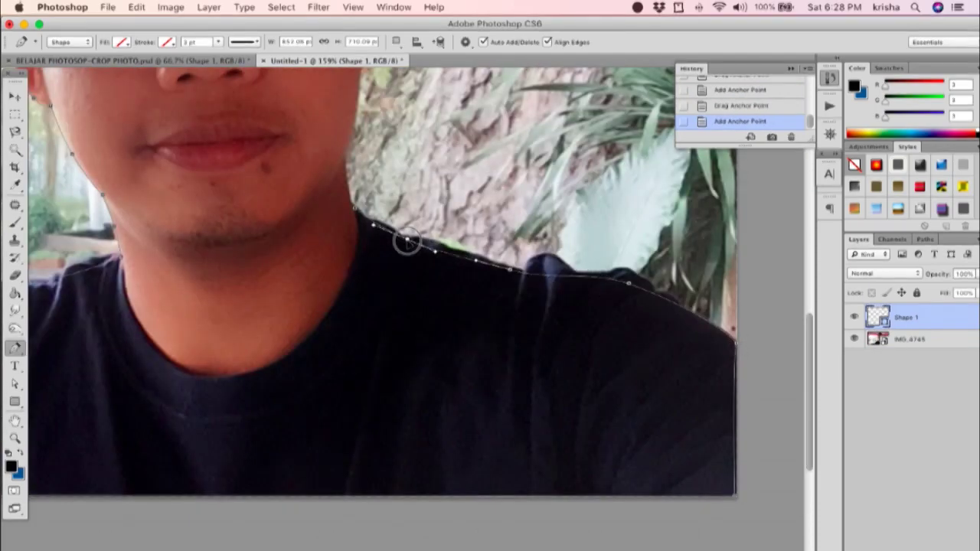
pyautogui.moveTo(407, 242); pyautogui.dragTo(406, 240)
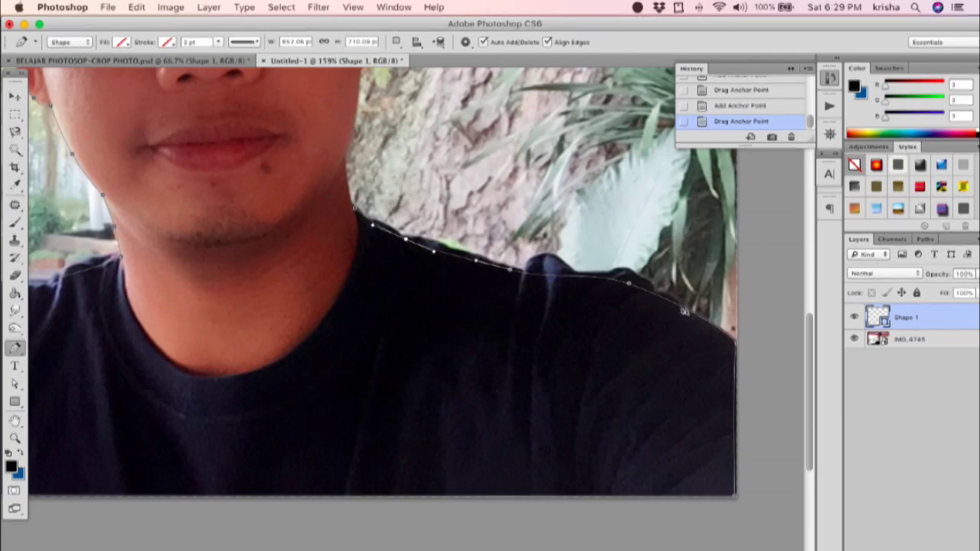
pyautogui.click(683, 310)
pyautogui.moveTo(685, 313); pyautogui.dragTo(686, 313)
pyautogui.moveTo(630, 284); pyautogui.dragTo(629, 279)
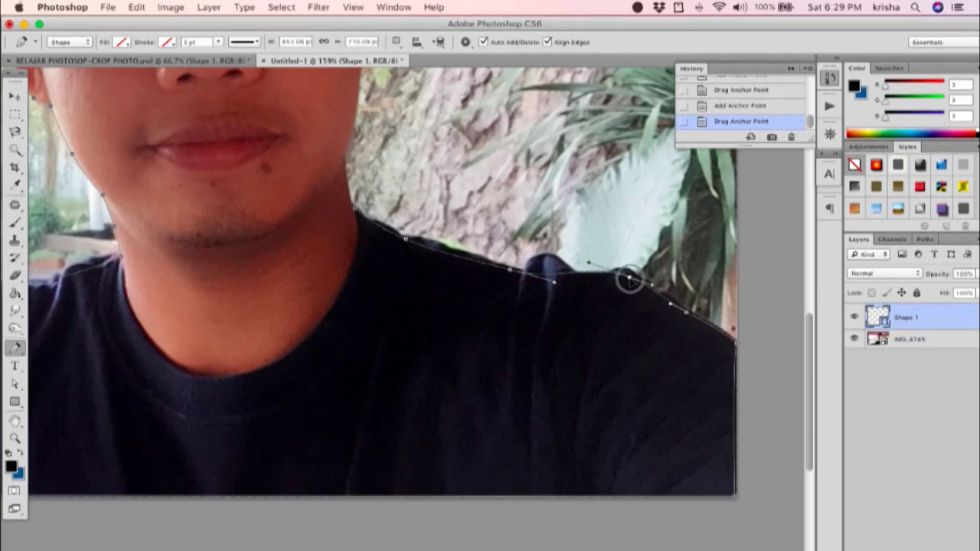
pyautogui.moveTo(552, 282); pyautogui.dragTo(582, 274)
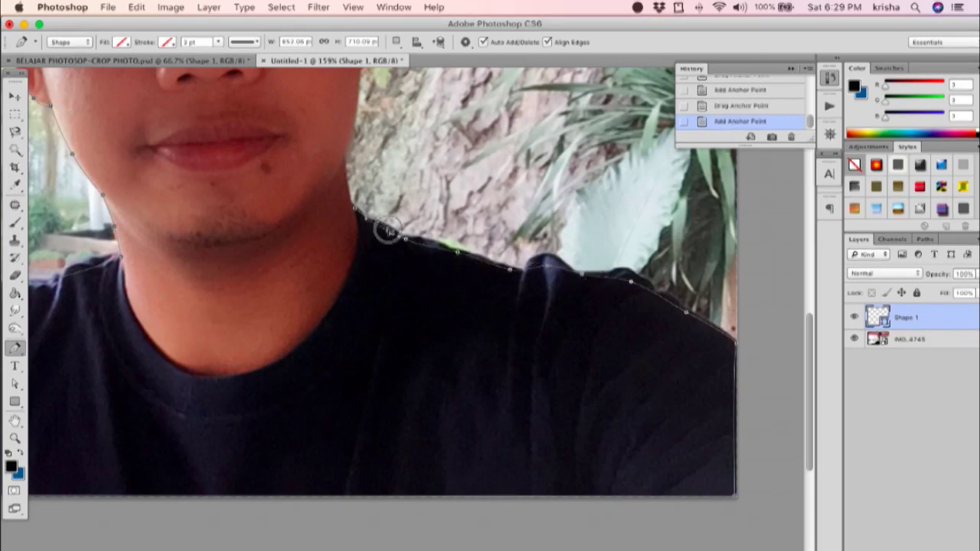
# Curve the path around the ear, close it at the start anchor, and fit the view.
pyautogui.scroll(2, 390, 236)
pyautogui.scroll(3, 361, 284)
pyautogui.scroll(2, 361, 284)
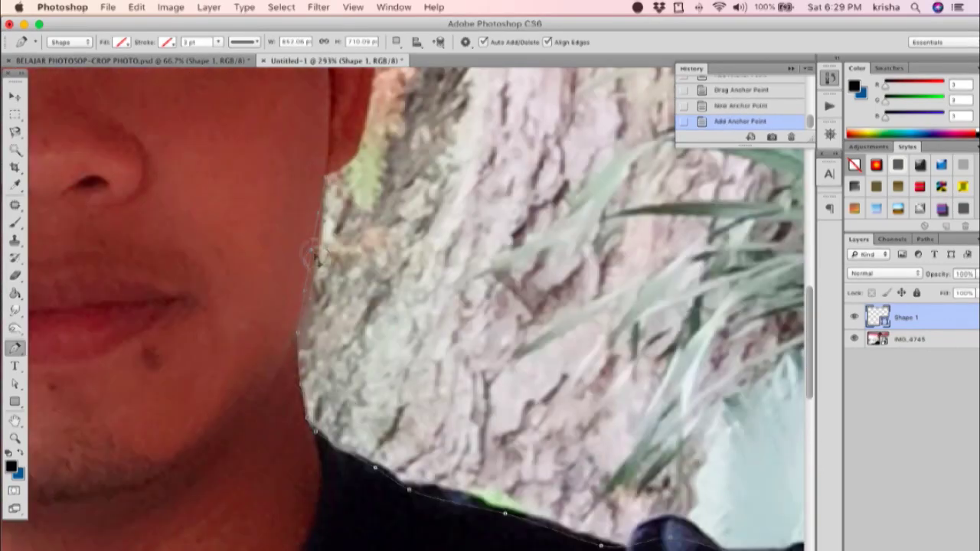
pyautogui.scroll(3, 315, 260)
pyautogui.scroll(2, 263, 324)
pyautogui.hscroll(2, 262, 324)
pyautogui.scroll(1, 270, 323)
pyautogui.moveTo(270, 323); pyautogui.dragTo(291, 167)
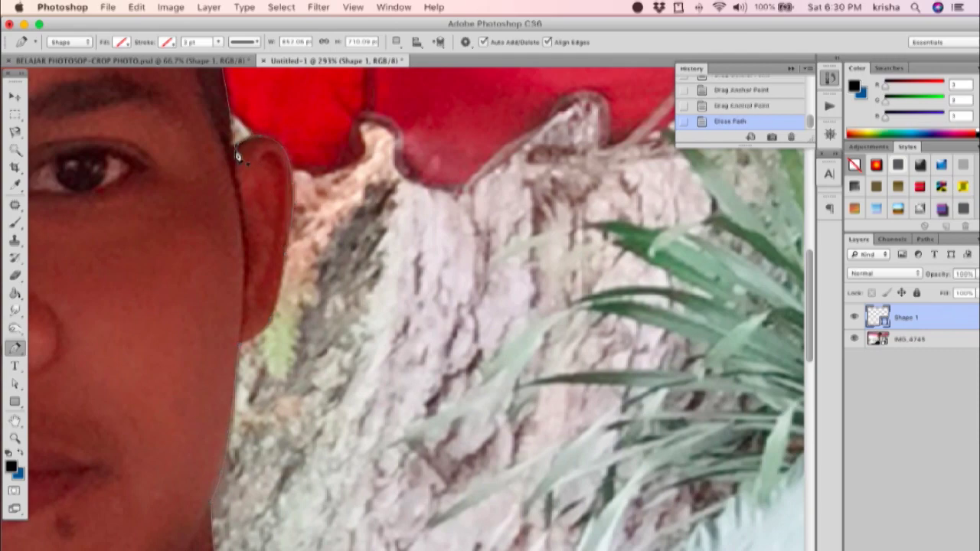
pyautogui.click(231, 161)
pyautogui.press('super+0')
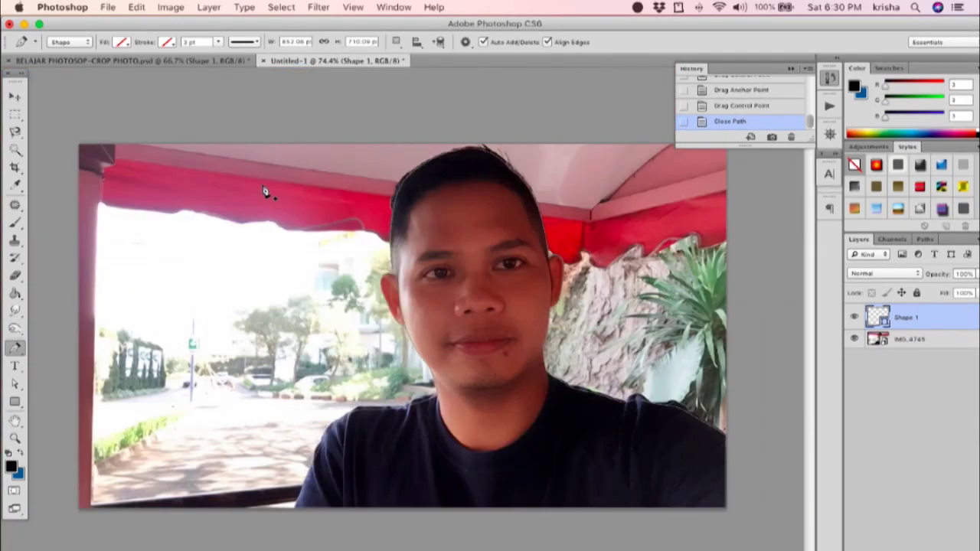
# Convert the Shape 1 path into a 1 px feathered selection and target the IMG_4745 layer.
pyautogui.rightClick(521, 182)
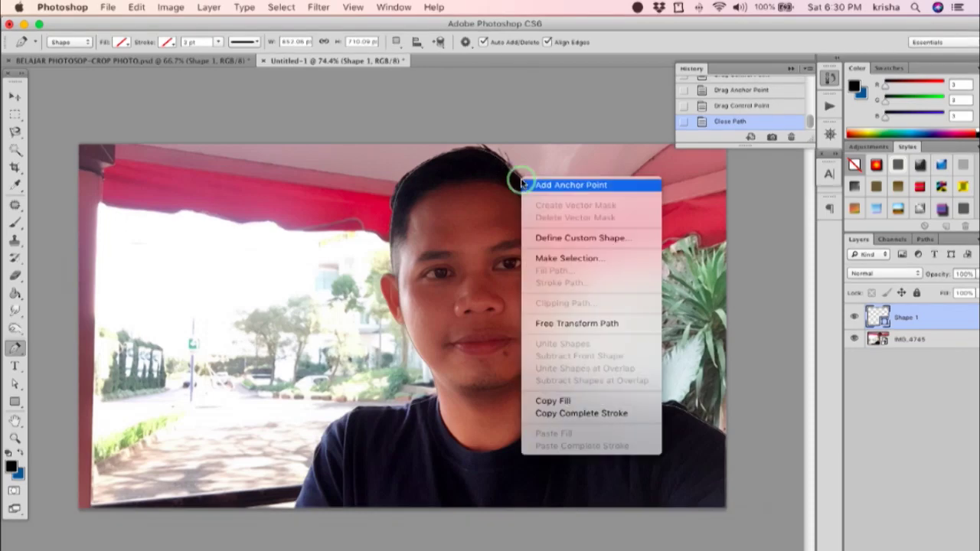
pyautogui.click(581, 261)
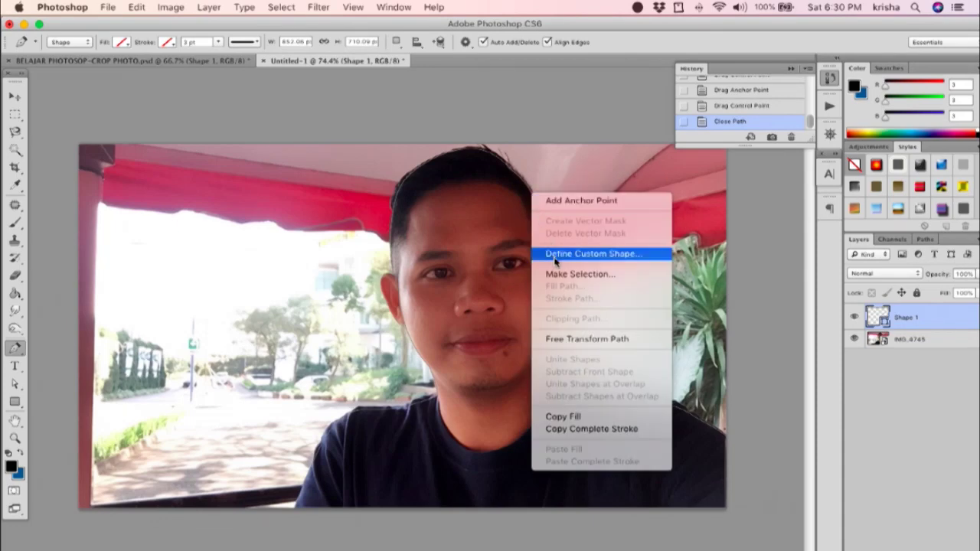
pyautogui.click(558, 274)
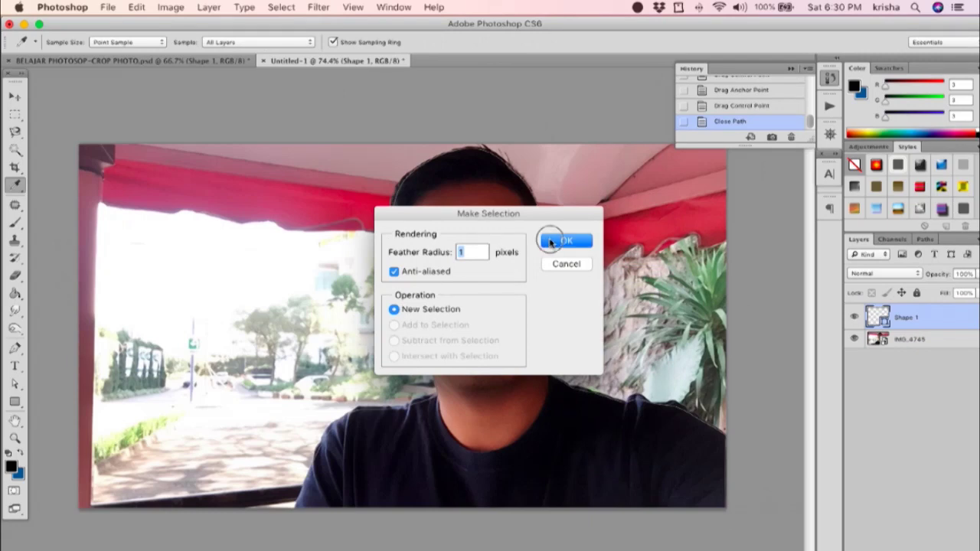
pyautogui.click(550, 242)
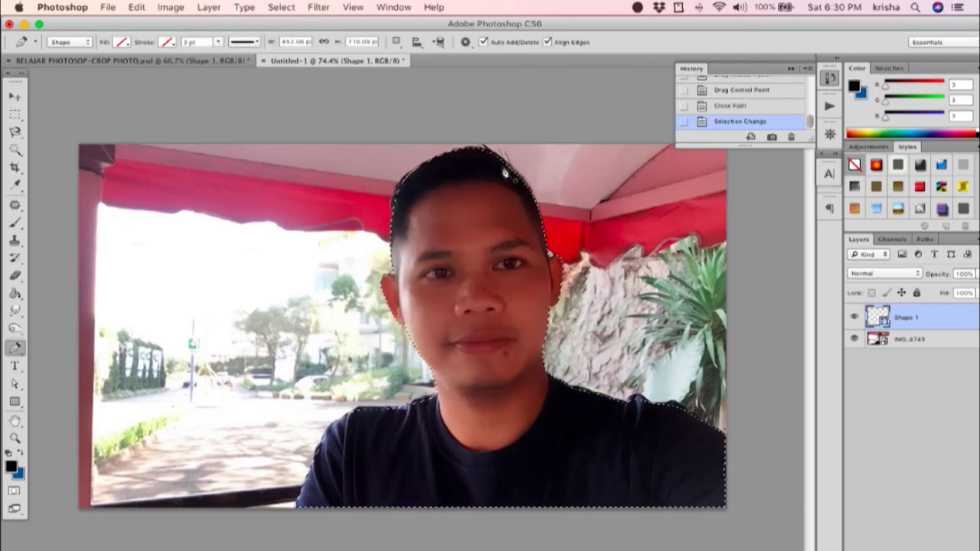
pyautogui.click(906, 342)
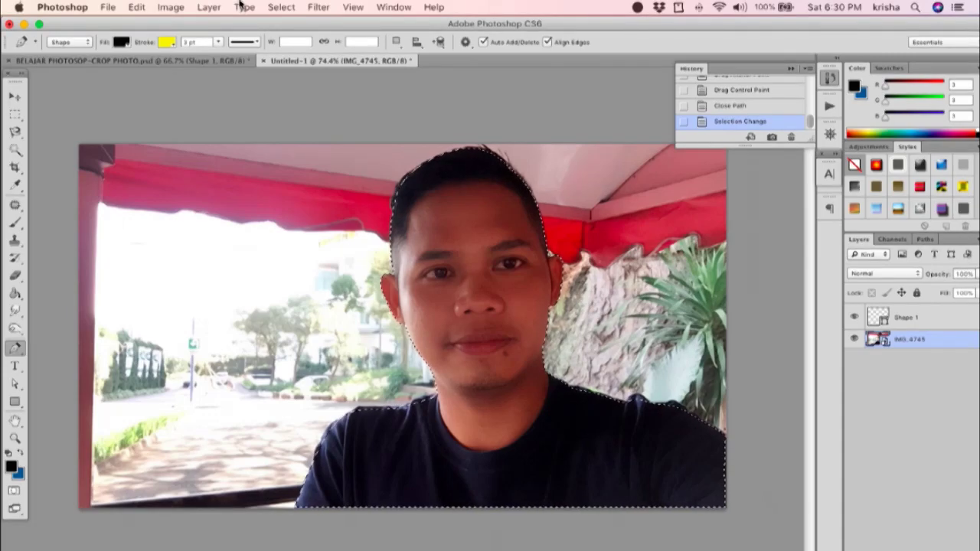
# Create a new Layer 1 and paste the copied person into it.
pyautogui.click(109, 6)
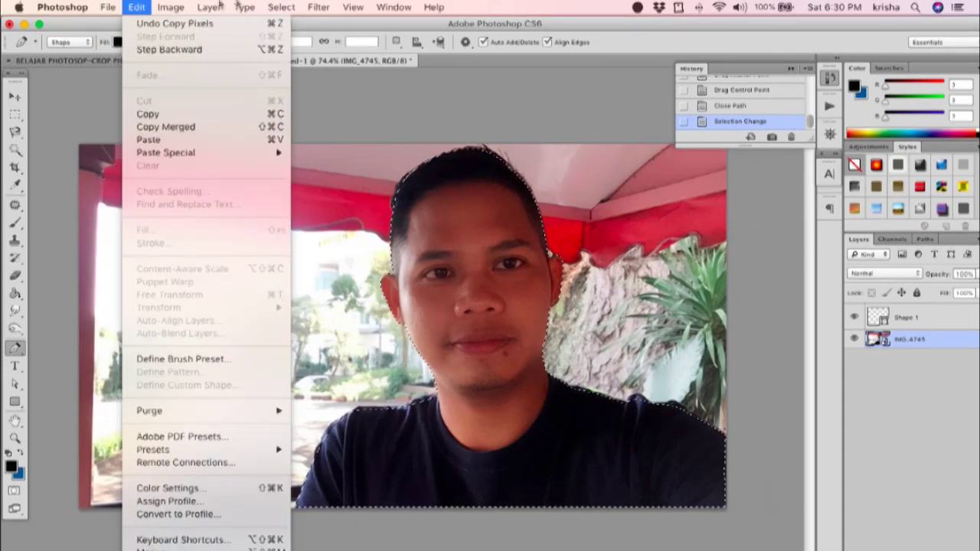
pyautogui.click(375, 28)
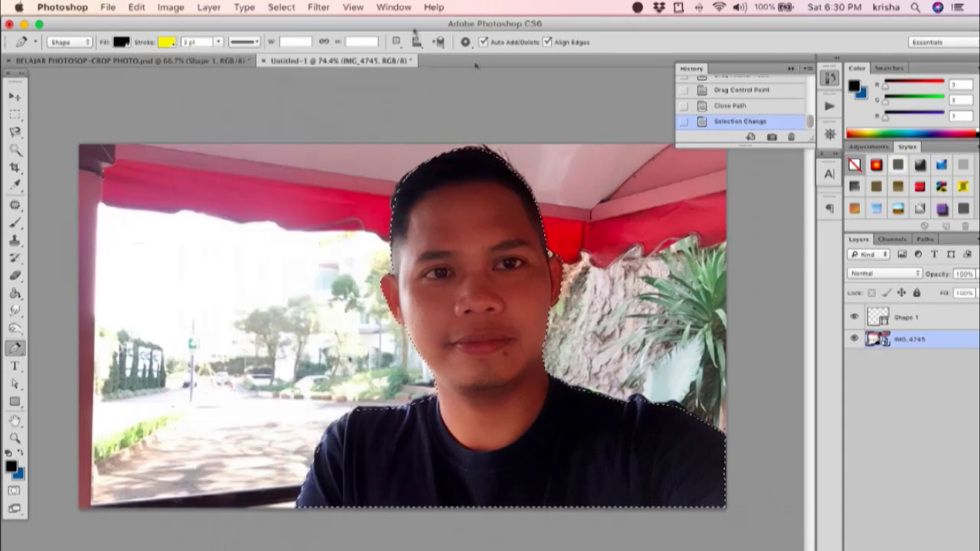
pyautogui.click(631, 264)
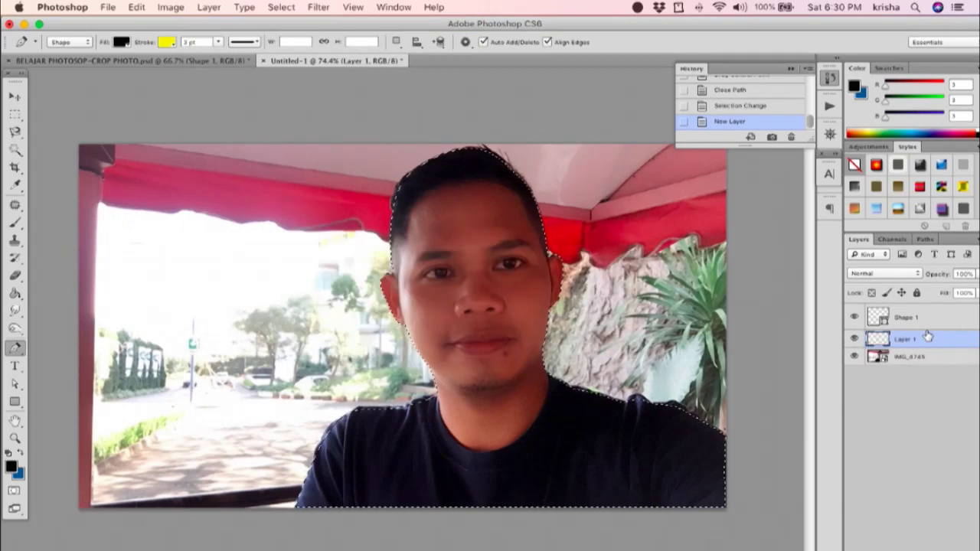
pyautogui.hotkey('ctrl', 'v')
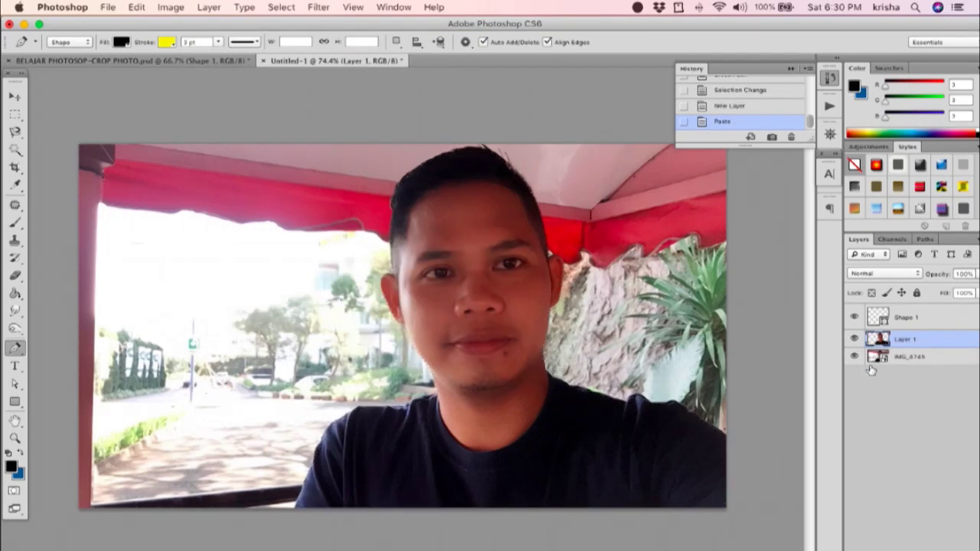
# Delete the Shape 1 and IMG_4745 layers.
pyautogui.click(905, 319)
pyautogui.press('Delete')
pyautogui.click(904, 330)
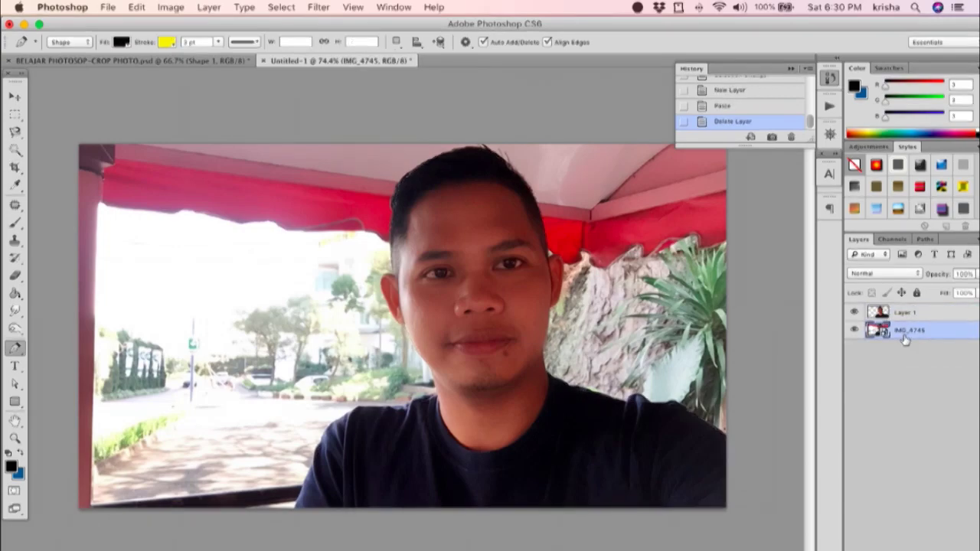
pyautogui.press('Delete')
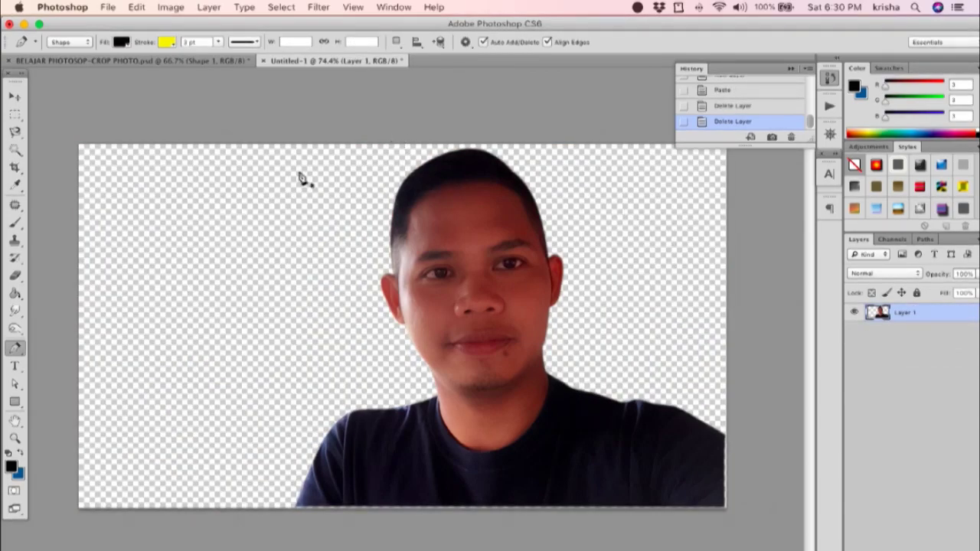
pyautogui.click(208, 7)
pyautogui.click(546, 41)
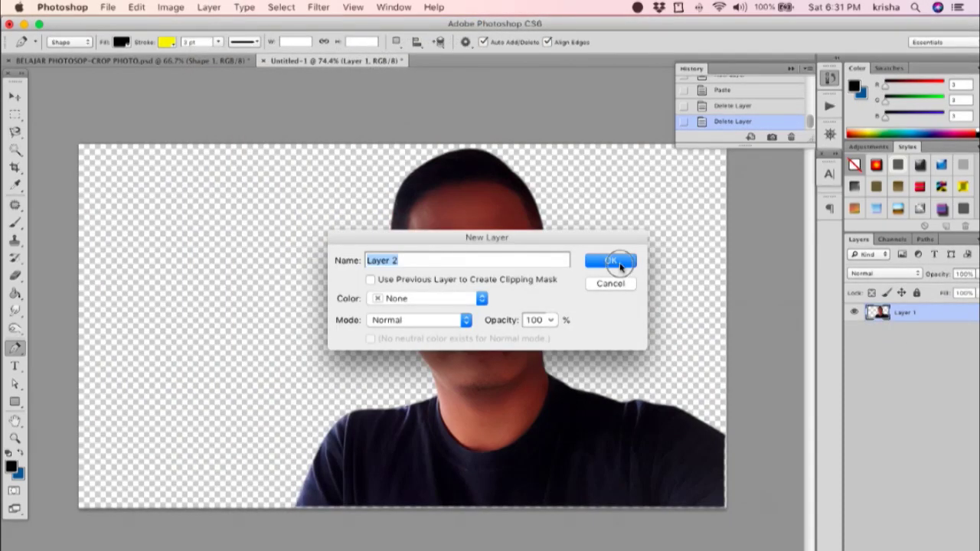
# Create Layer 2 beneath Layer 1 and hide the cut-out person layer.
pyautogui.click(610, 261)
pyautogui.moveTo(927, 312); pyautogui.dragTo(919, 343)
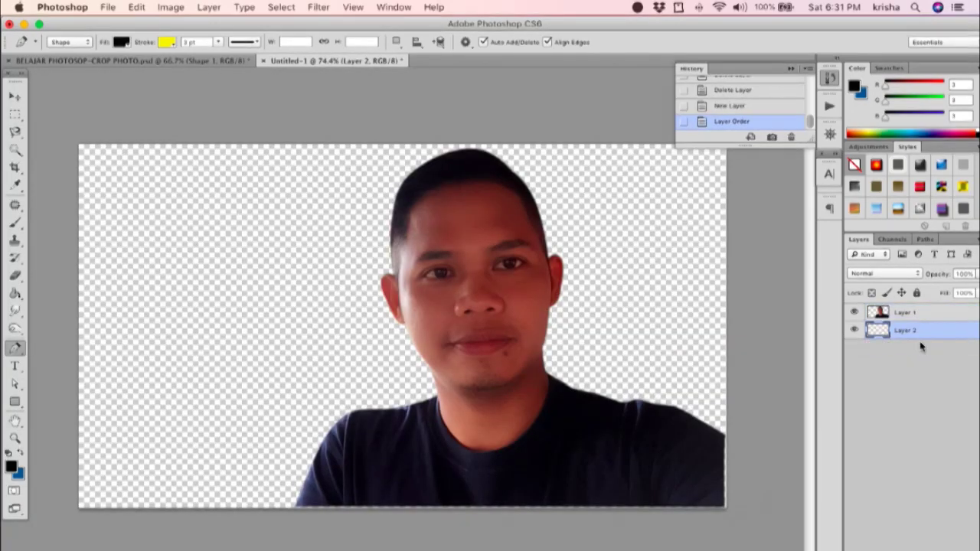
pyautogui.click(855, 312)
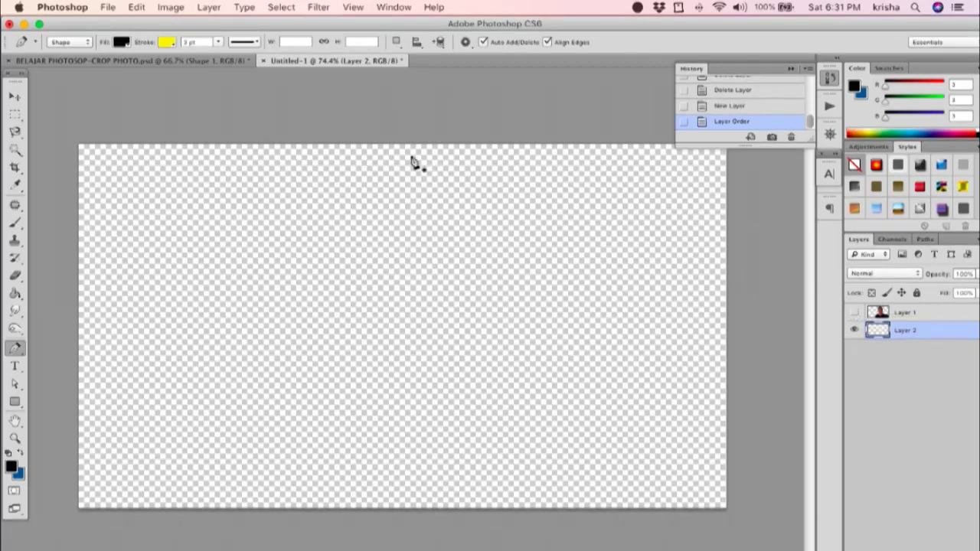
# Fill Layer 2 with black using the Paint Bucket.
pyautogui.click(15, 114)
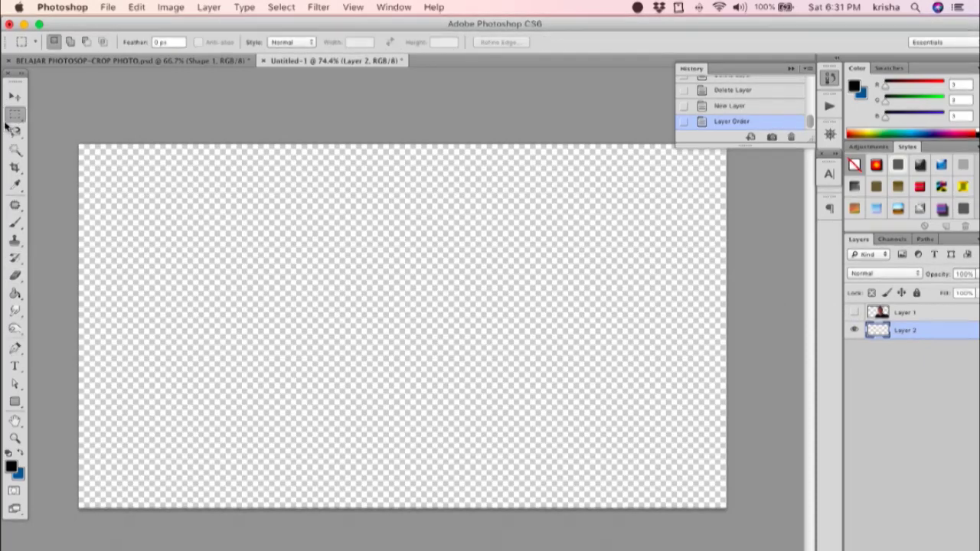
pyautogui.click(13, 97)
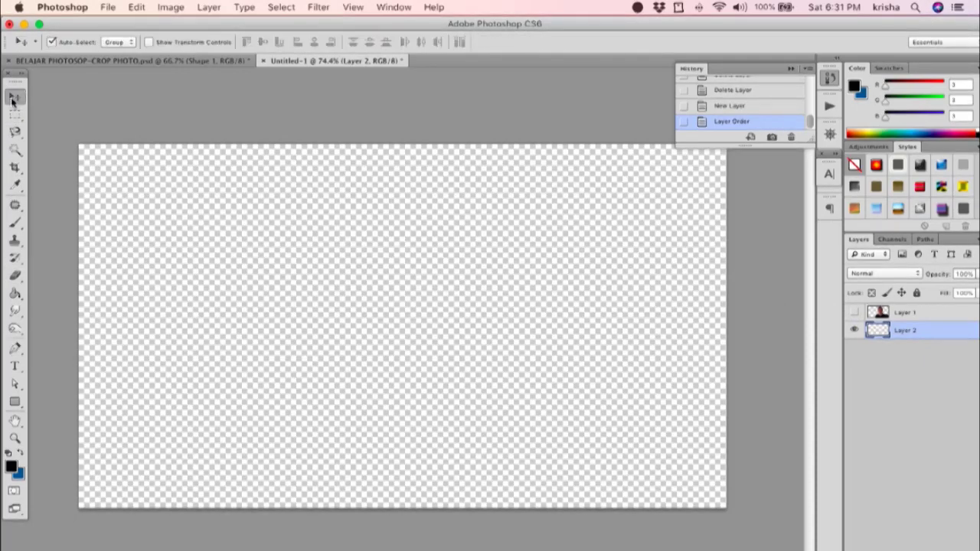
pyautogui.click(15, 294)
pyautogui.click(458, 352)
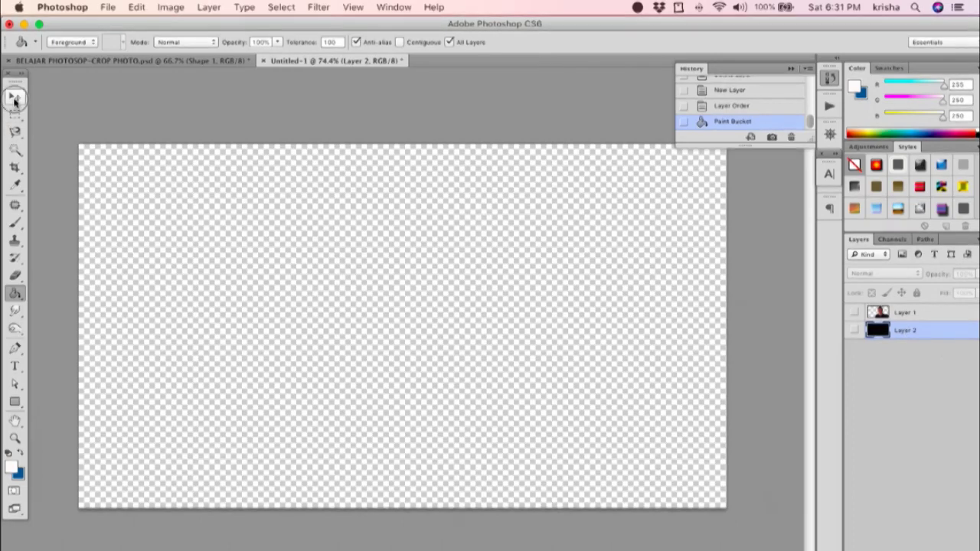
# Show Layer 2, fill it white with the Paint Bucket, and show the portrait on Layer 1.
pyautogui.click(15, 97)
pyautogui.click(14, 295)
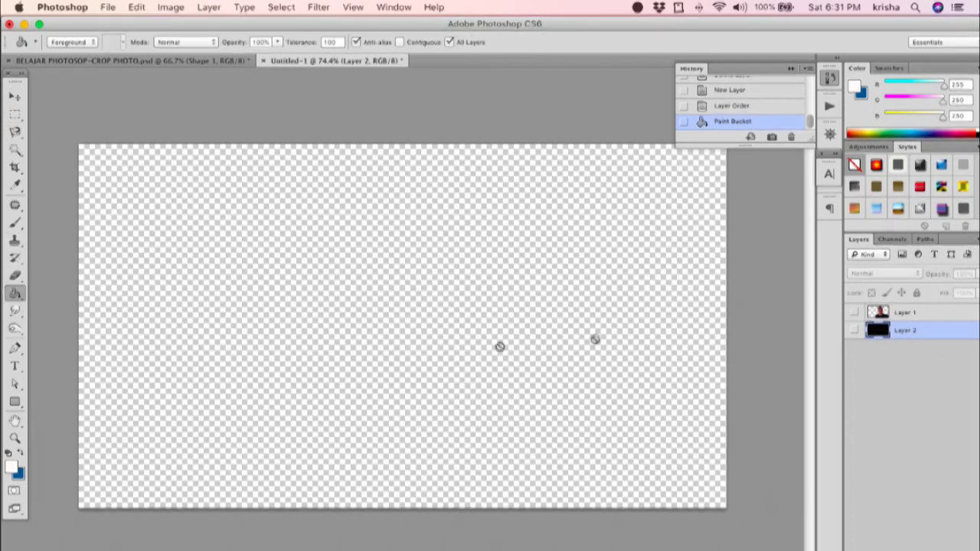
pyautogui.click(854, 330)
pyautogui.click(320, 272)
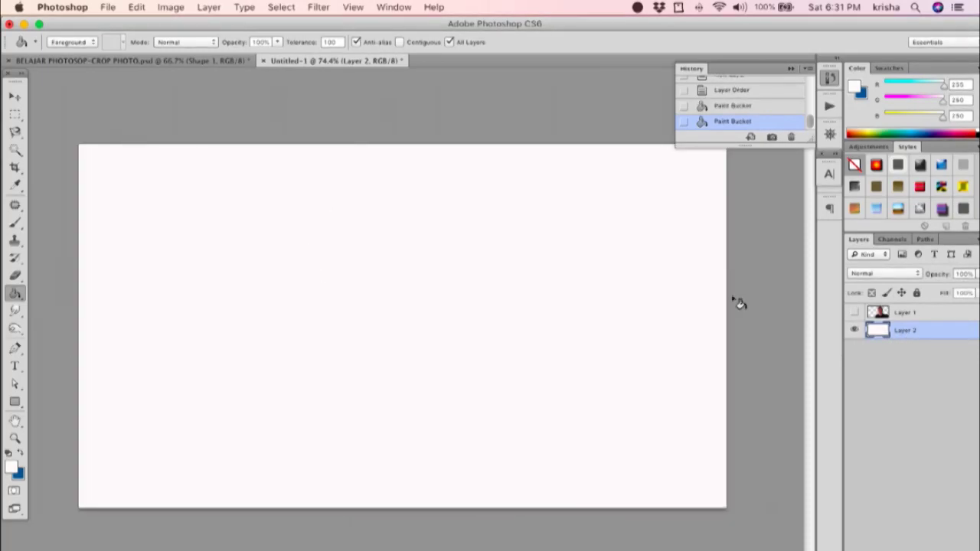
pyautogui.click(854, 311)
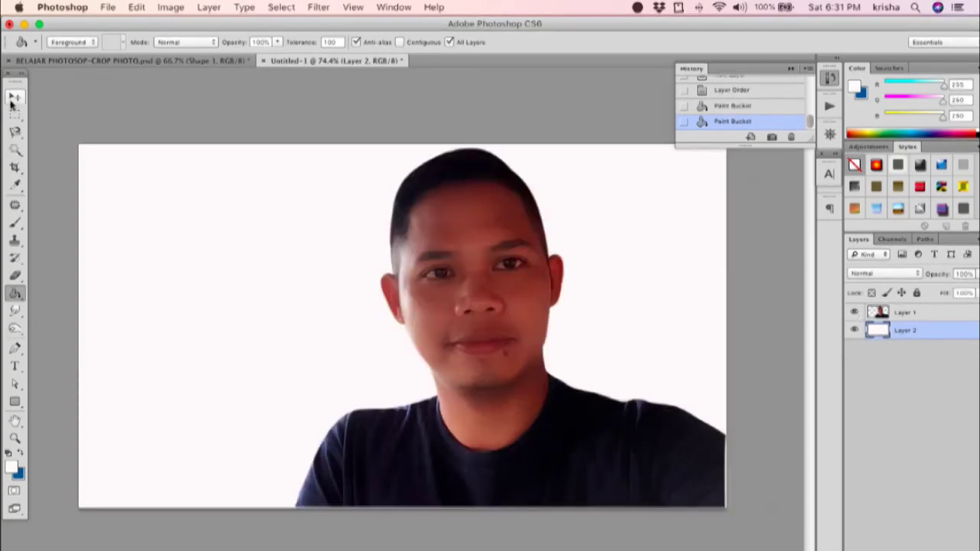
# Add a new empty Layer 3 via Layer > New > Layer.
pyautogui.click(14, 99)
pyautogui.click(208, 7)
pyautogui.click(375, 28)
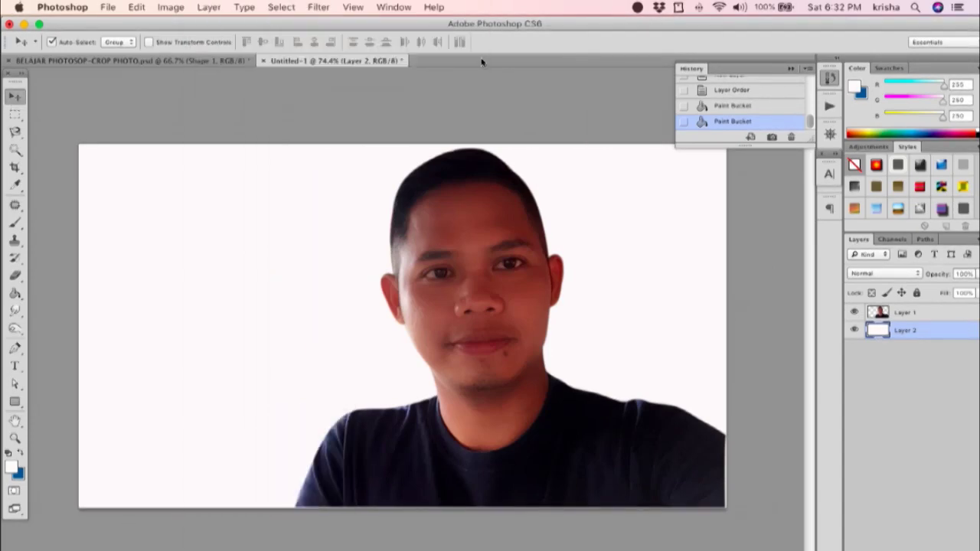
pyautogui.click(633, 262)
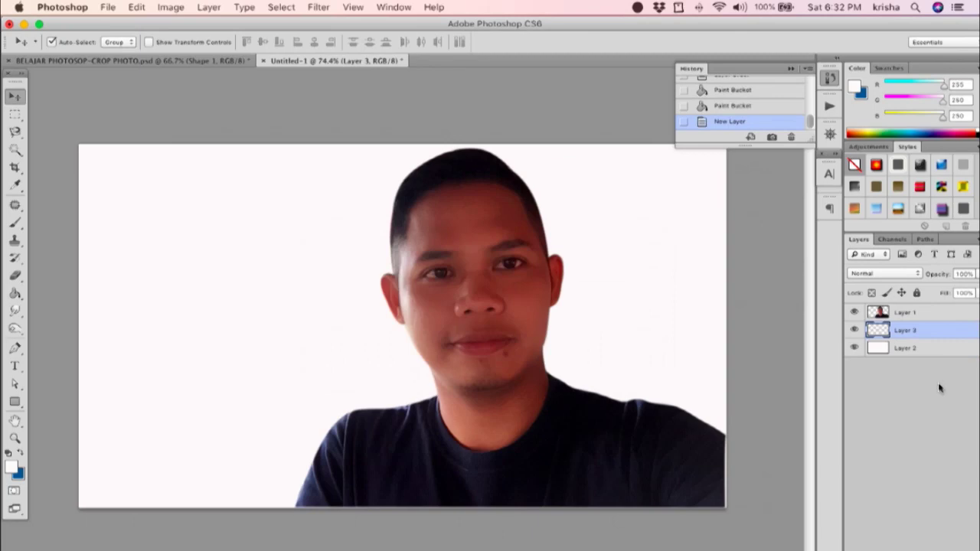
# Move Layer 3 above Layer 1 and hide Layer 1 and Layer 2.
pyautogui.moveTo(922, 331); pyautogui.dragTo(921, 309)
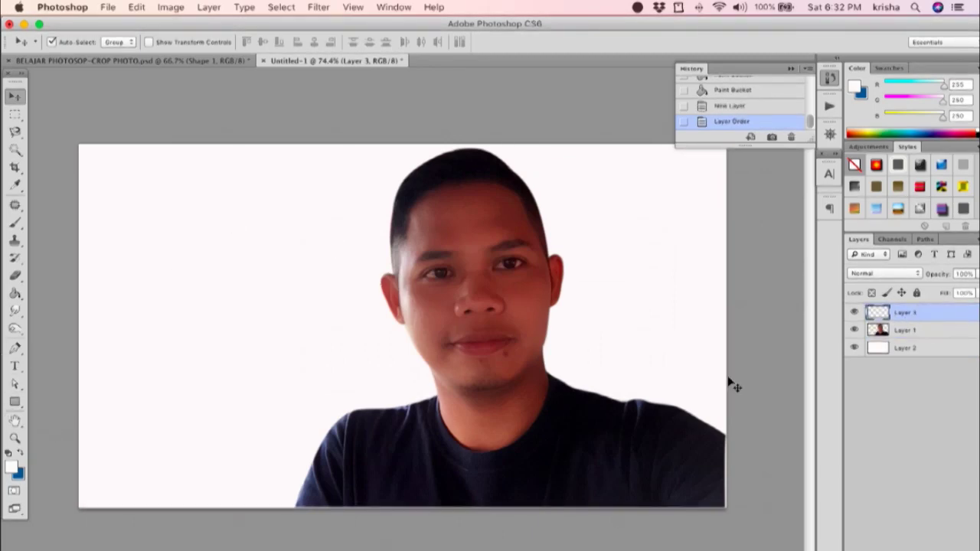
pyautogui.click(854, 330)
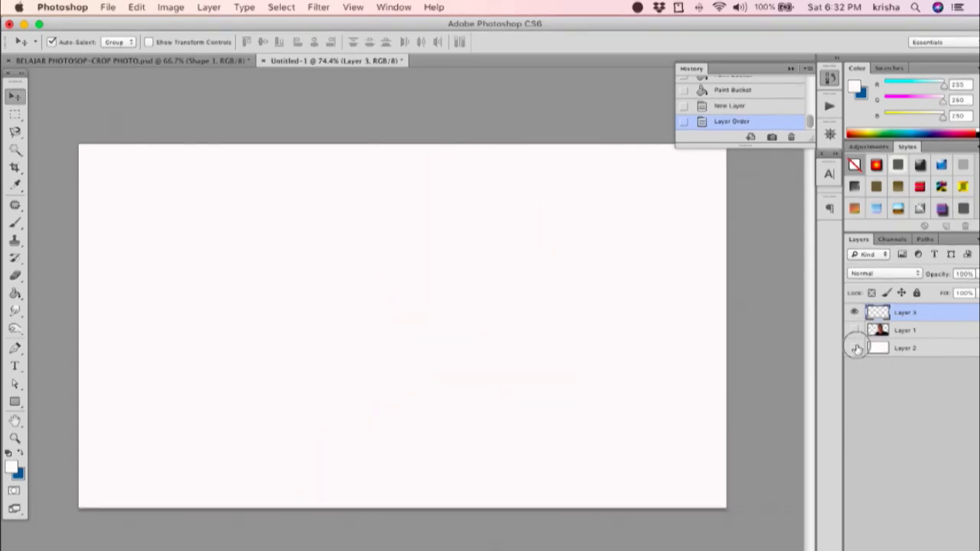
pyautogui.click(855, 347)
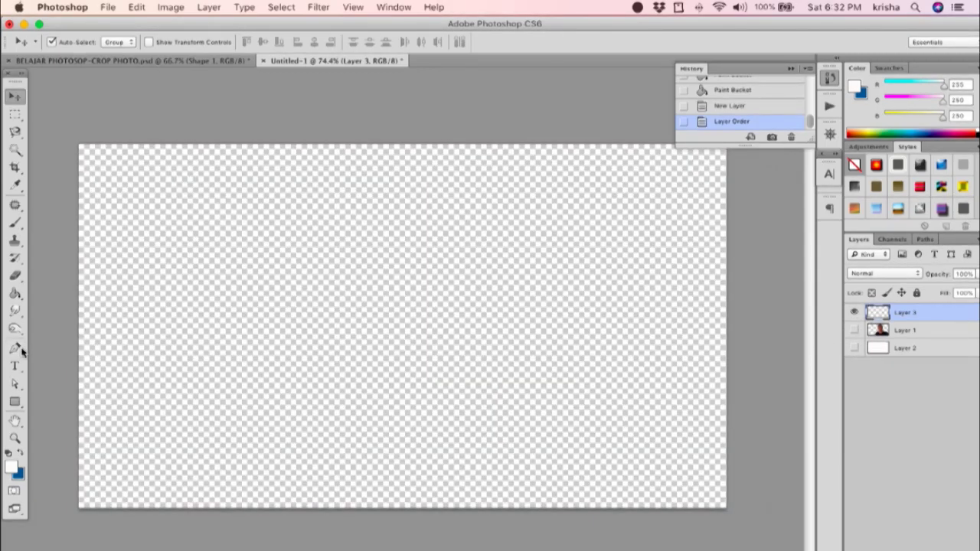
# Fill Layer 3 with solid black using the Paint Bucket across the whole canvas.
pyautogui.click(15, 293)
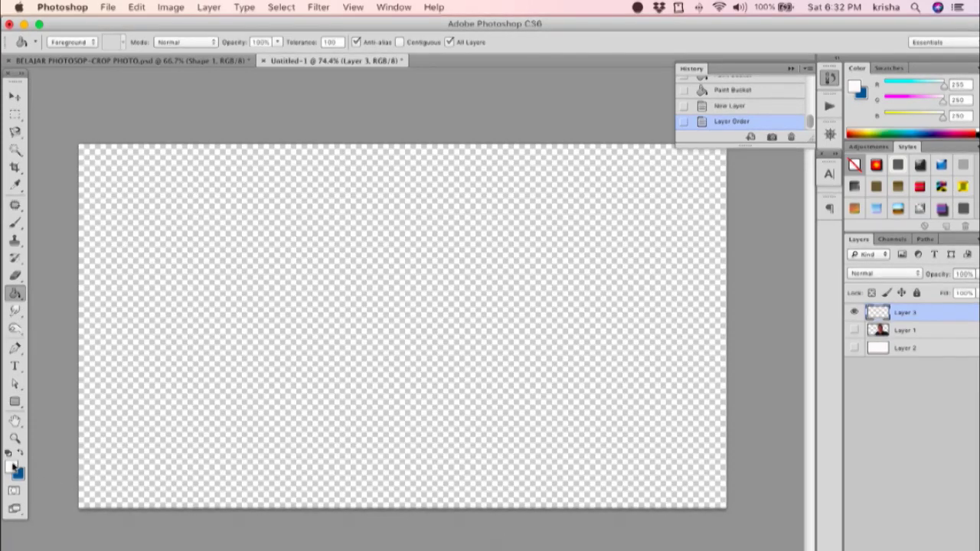
pyautogui.click(366, 321)
pyautogui.click(11, 467)
pyautogui.moveTo(157, 426); pyautogui.dragTo(148, 540)
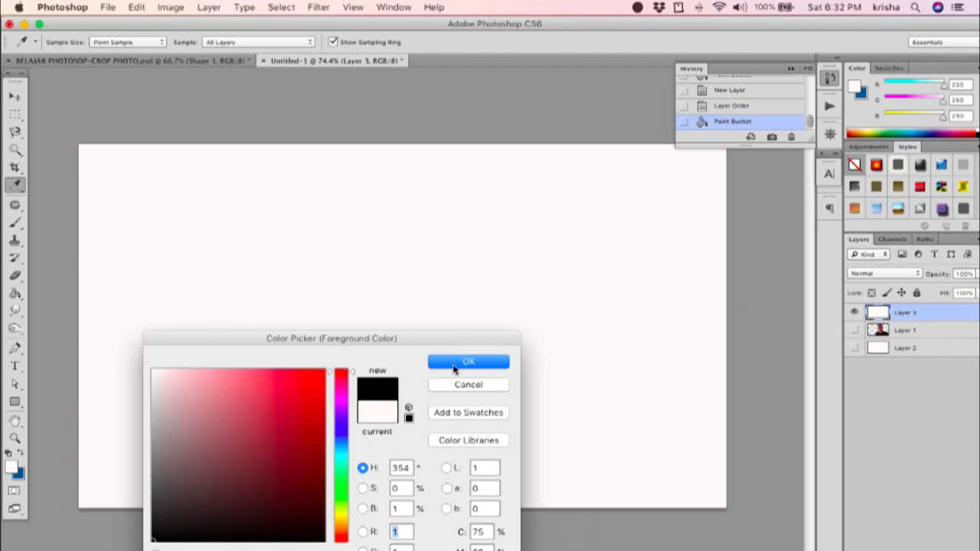
pyautogui.click(468, 361)
pyautogui.click(478, 301)
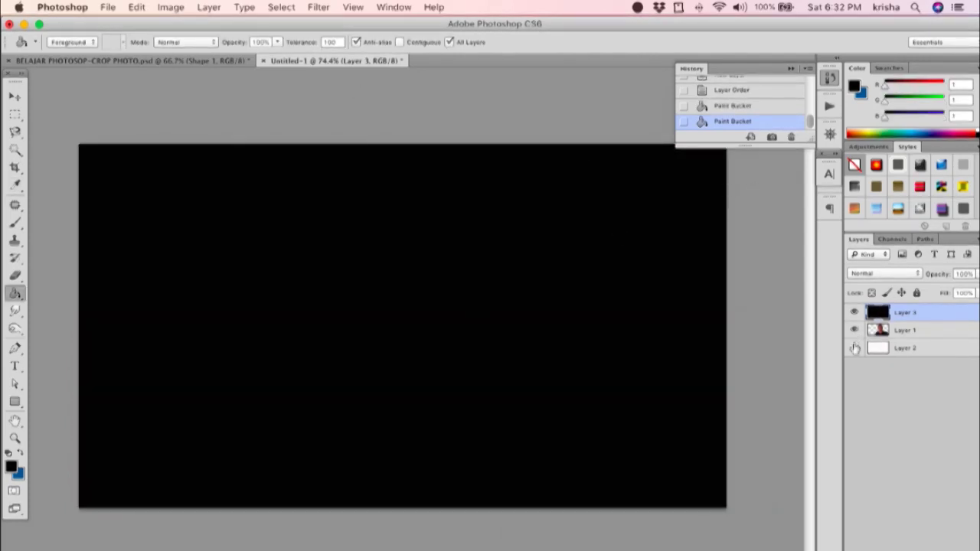
pyautogui.rightClick(917, 312)
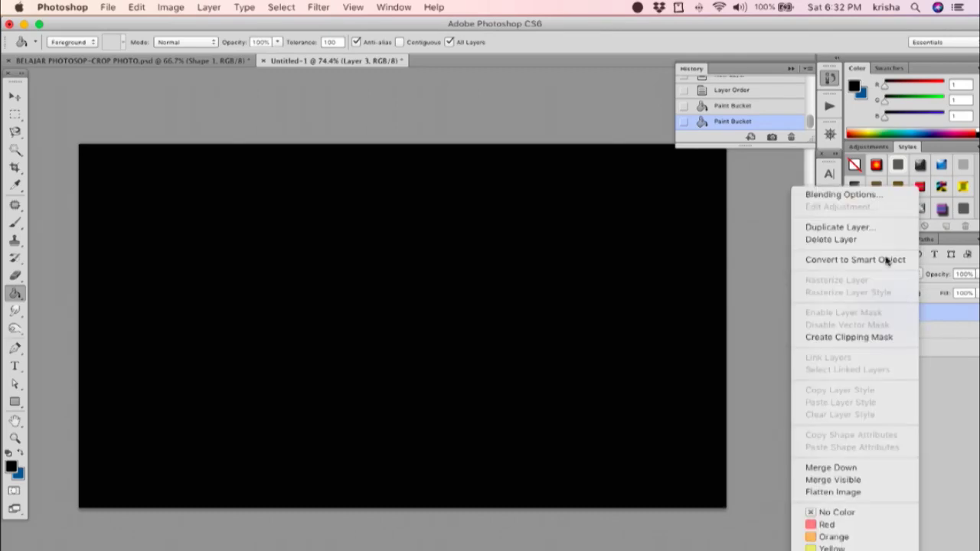
# Lower the black Layer 3's opacity to 50% in Blending Options.
pyautogui.click(857, 196)
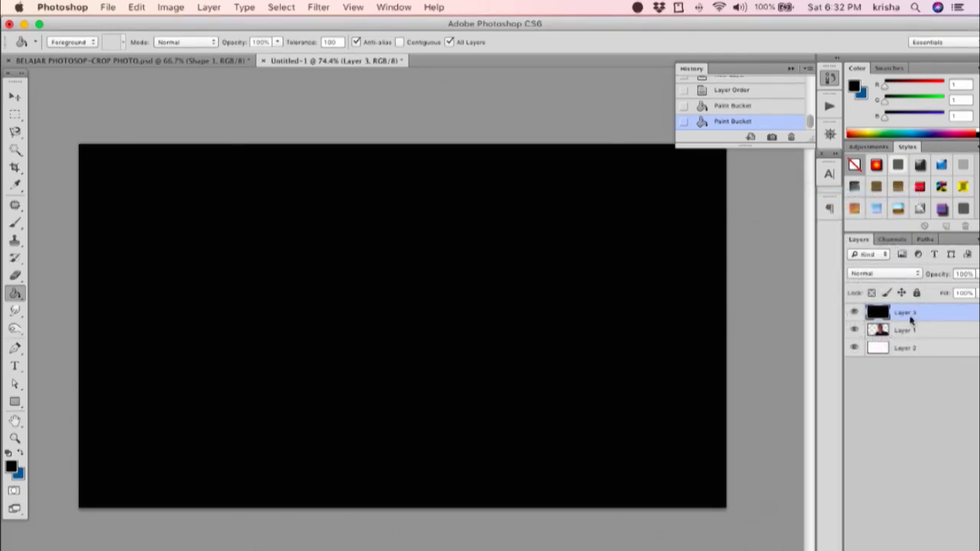
pyautogui.moveTo(750, 297); pyautogui.dragTo(917, 226)
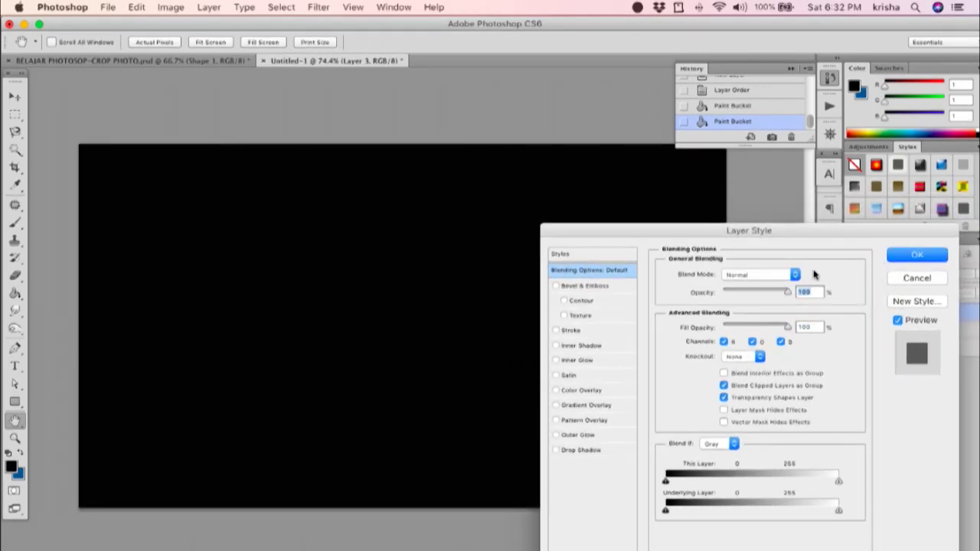
pyautogui.moveTo(786, 296); pyautogui.dragTo(779, 289)
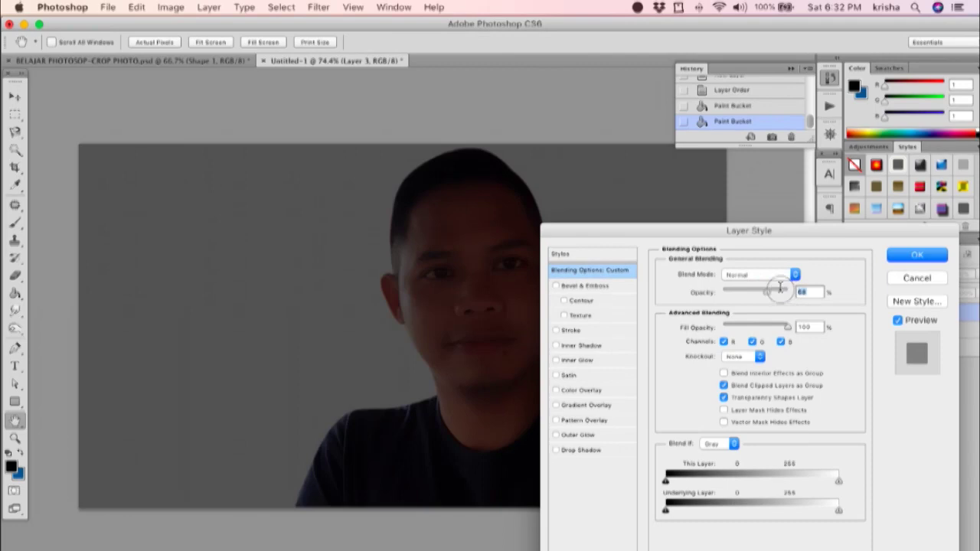
pyautogui.moveTo(779, 289); pyautogui.dragTo(755, 292)
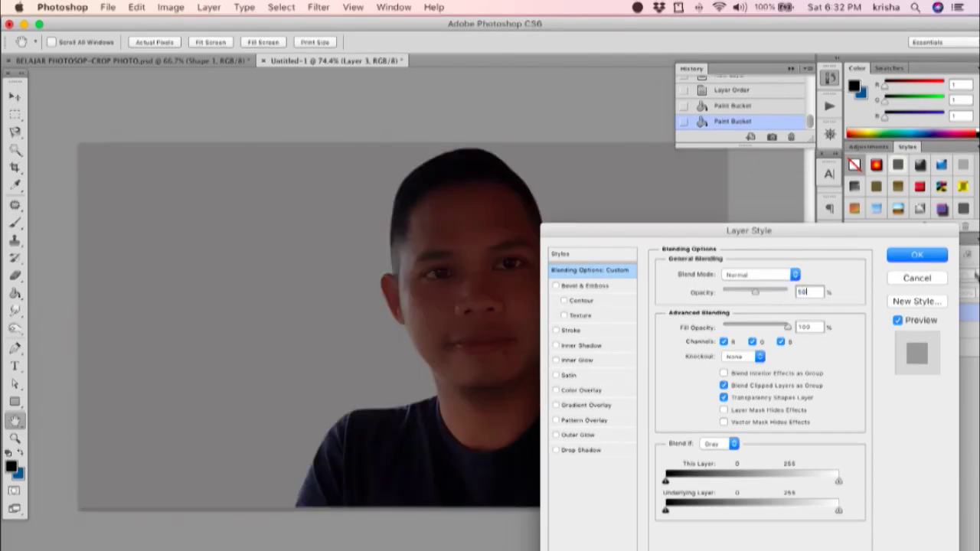
pyautogui.click(918, 259)
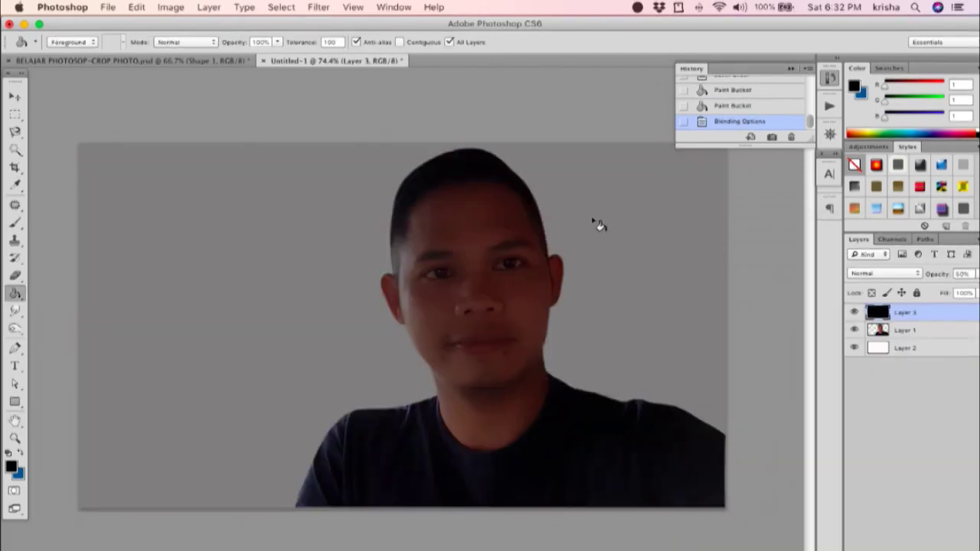
# Check the BELAJAR PHOTOSOP-CROP PHOTO.psd reference, then start a type layer on Untitled-1.
pyautogui.click(19, 365)
pyautogui.click(139, 212)
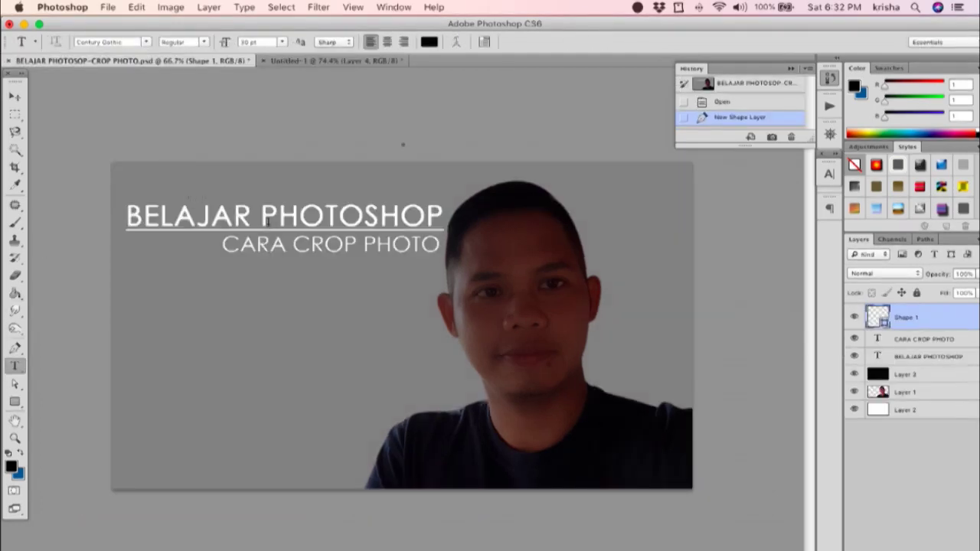
pyautogui.click(318, 60)
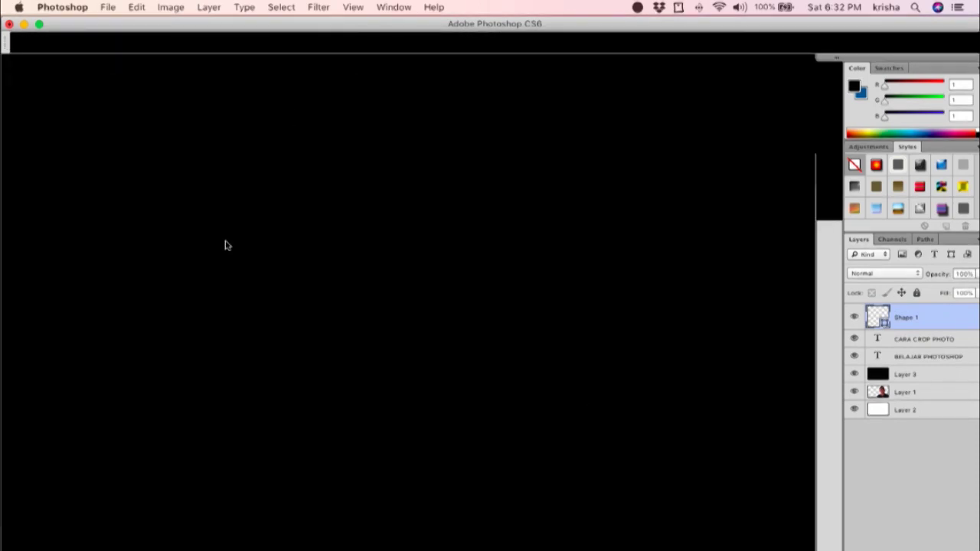
pyautogui.click(126, 225)
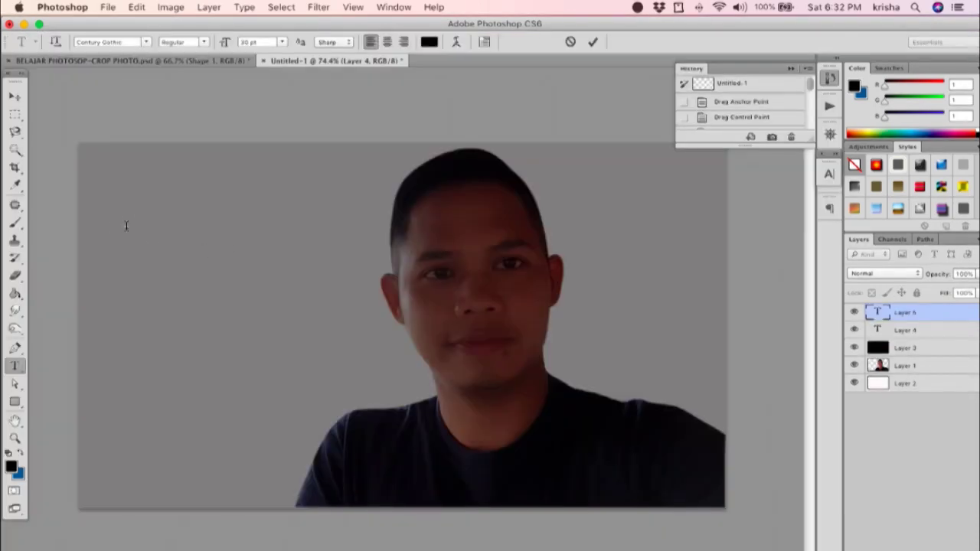
# Type the BELAJAR PHOTOSHOP title, narrow it slightly and place it at the top-left.
pyautogui.write('B')
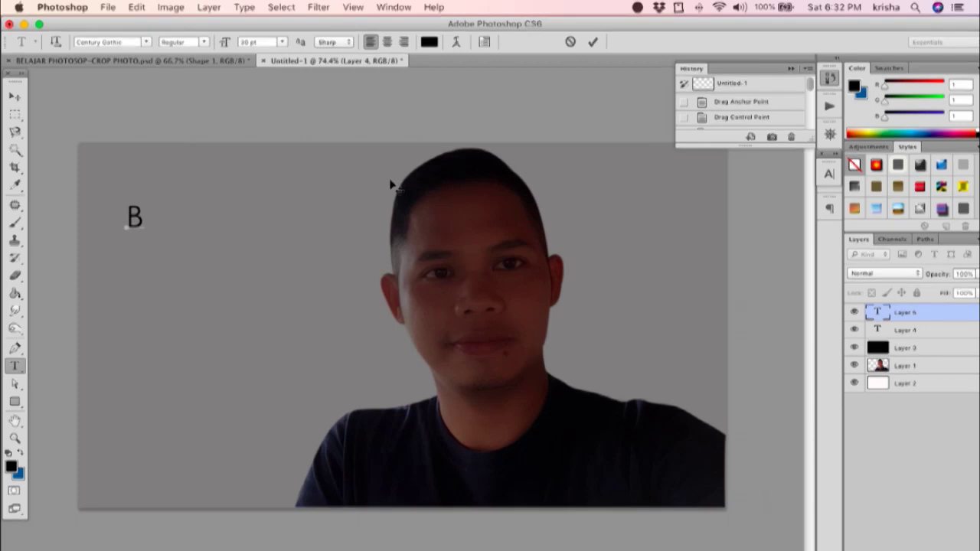
pyautogui.write('ELAJAR P')
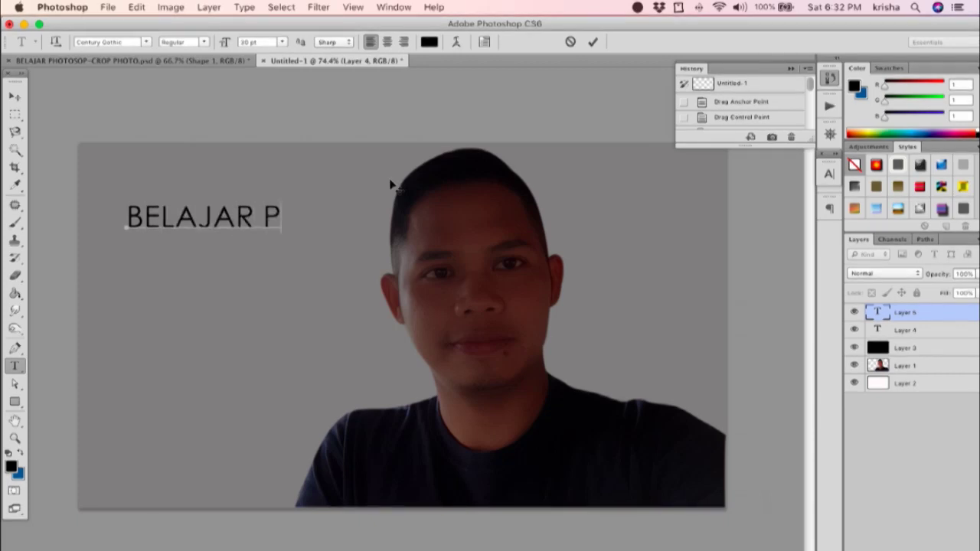
pyautogui.write('HOTOSHOP')
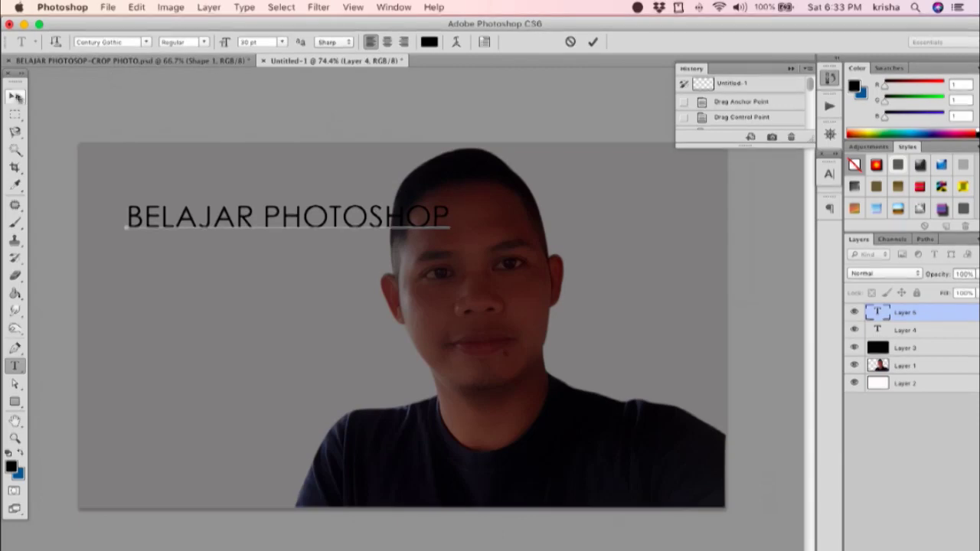
pyautogui.click(15, 96)
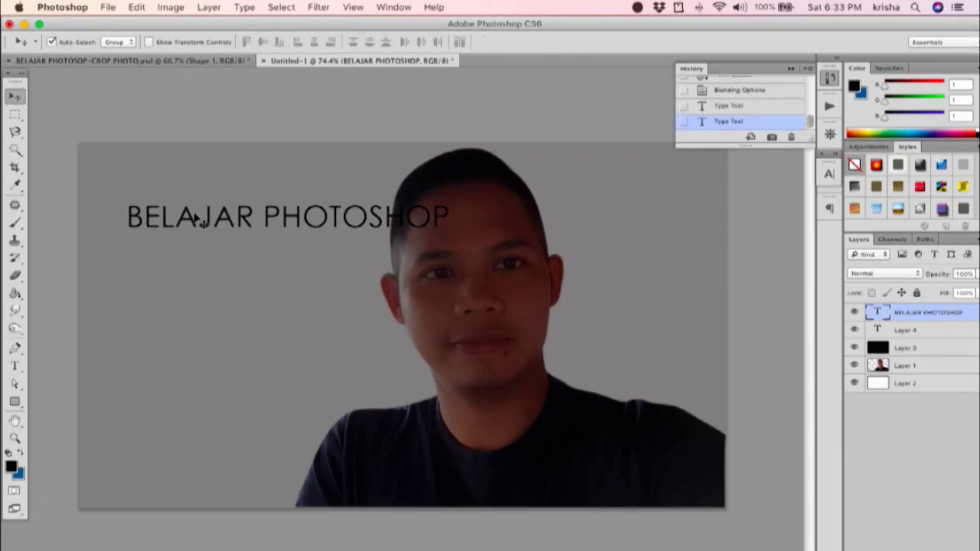
pyautogui.moveTo(245, 218); pyautogui.dragTo(196, 203)
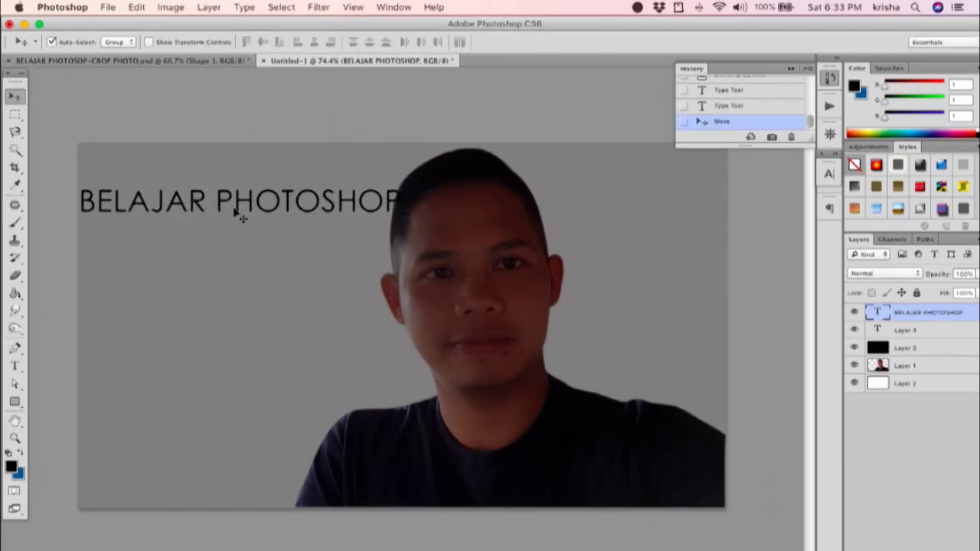
pyautogui.hotkey('ctrl', 't')
pyautogui.moveTo(79, 186); pyautogui.dragTo(121, 191)
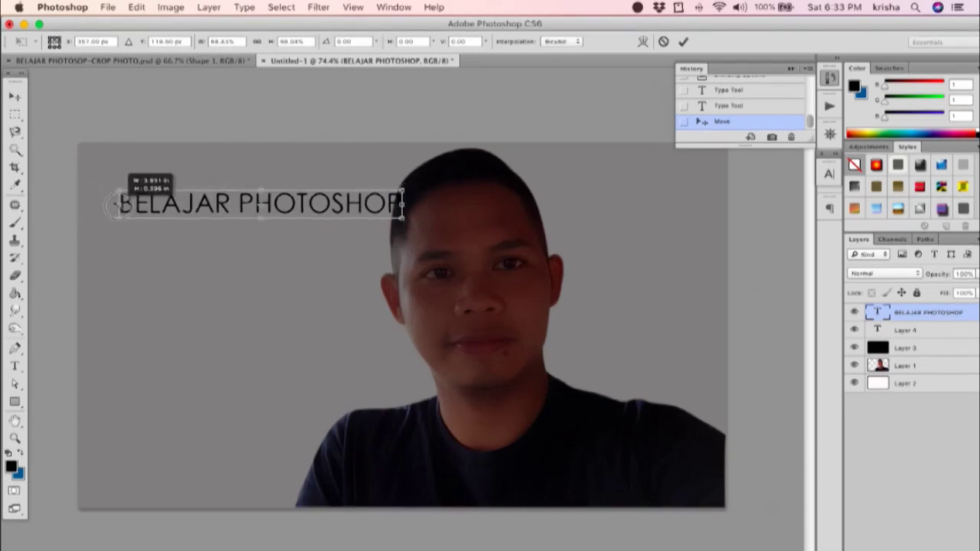
pyautogui.moveTo(244, 205); pyautogui.dragTo(225, 196)
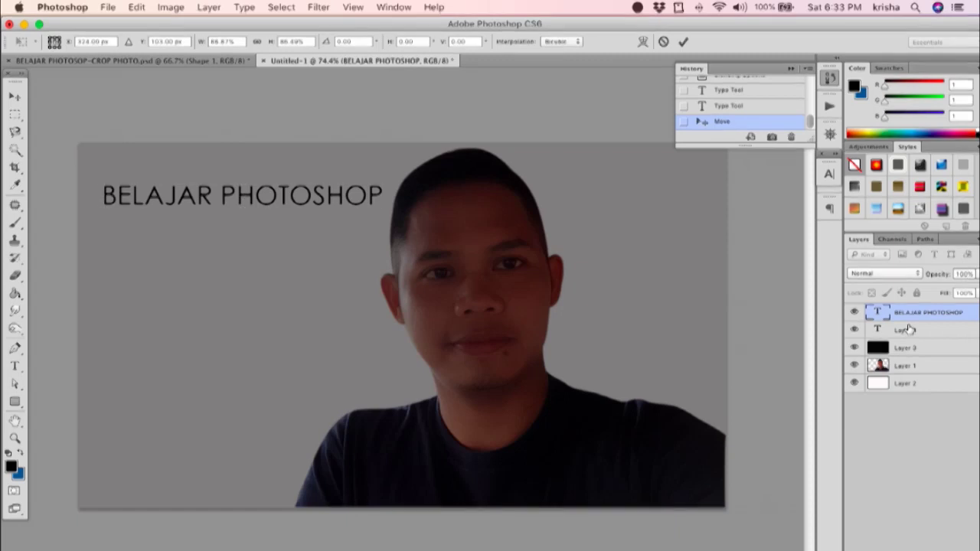
pyautogui.press('Return')
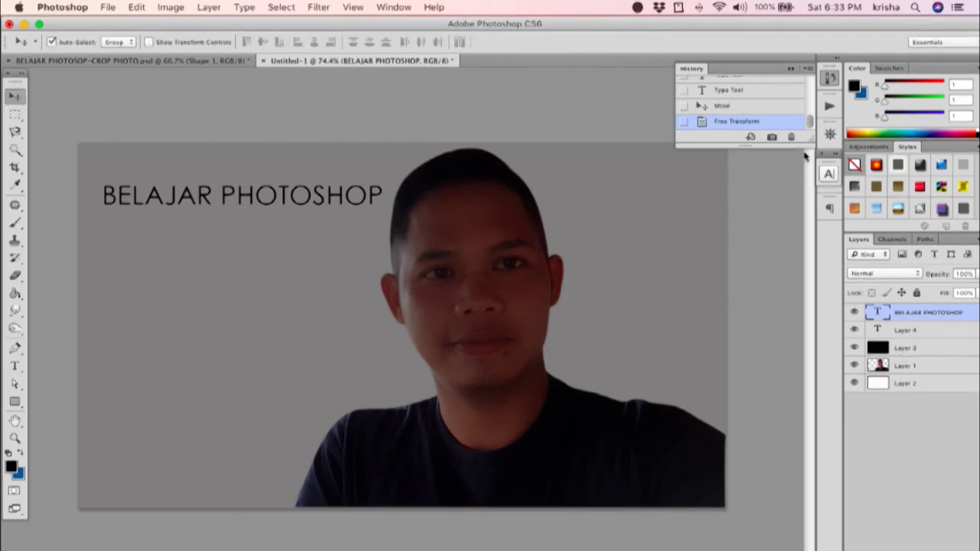
# Change the BELAJAR PHOTOSHOP title's text colour to white.
pyautogui.doubleClick(167, 198)
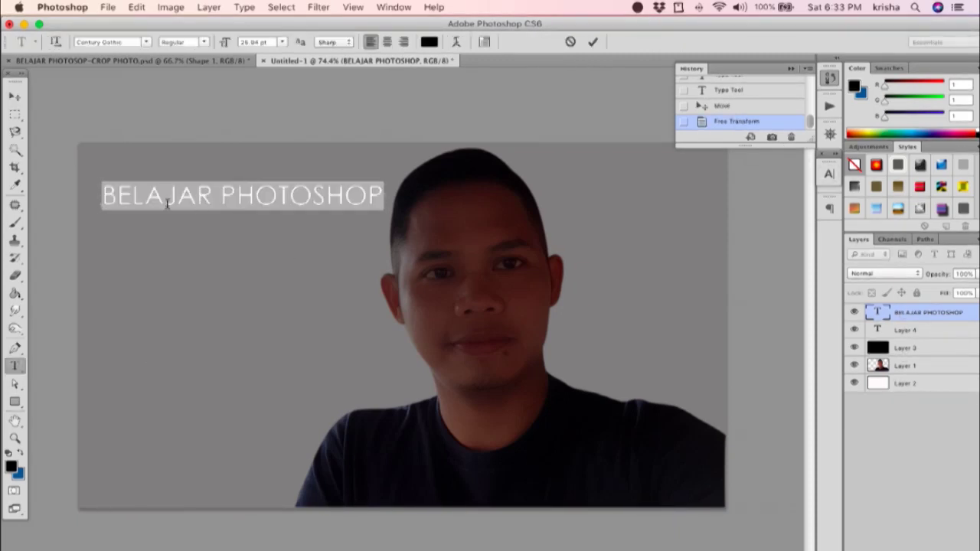
pyautogui.click(428, 41)
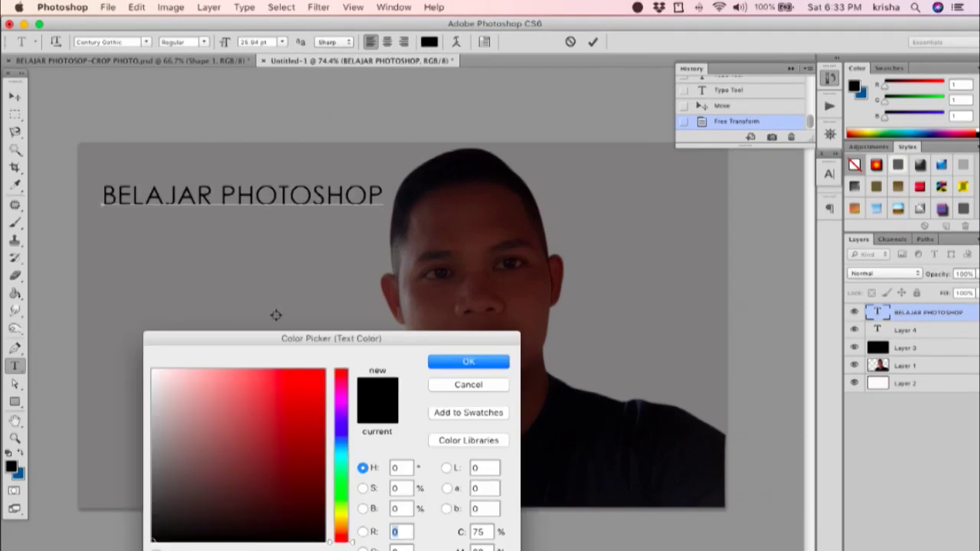
pyautogui.click(157, 374)
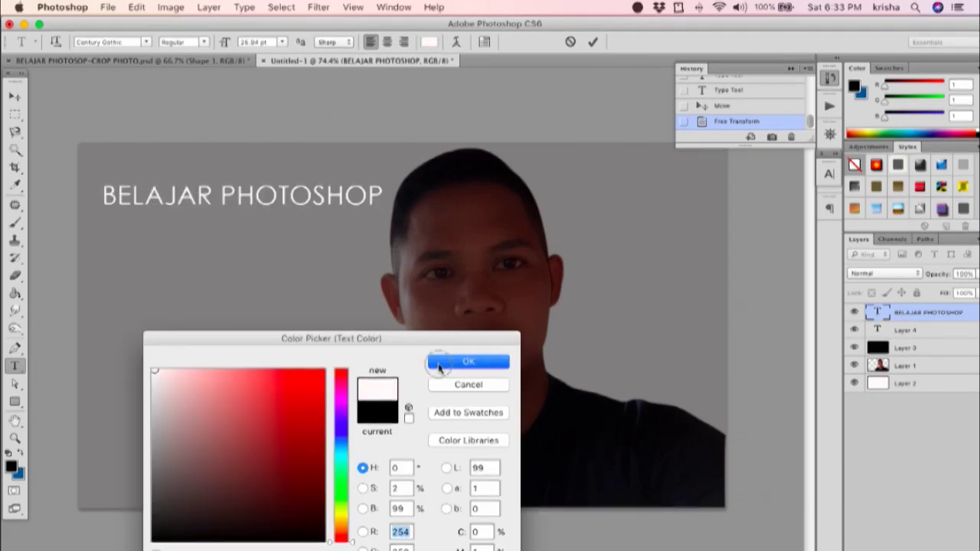
pyautogui.click(468, 361)
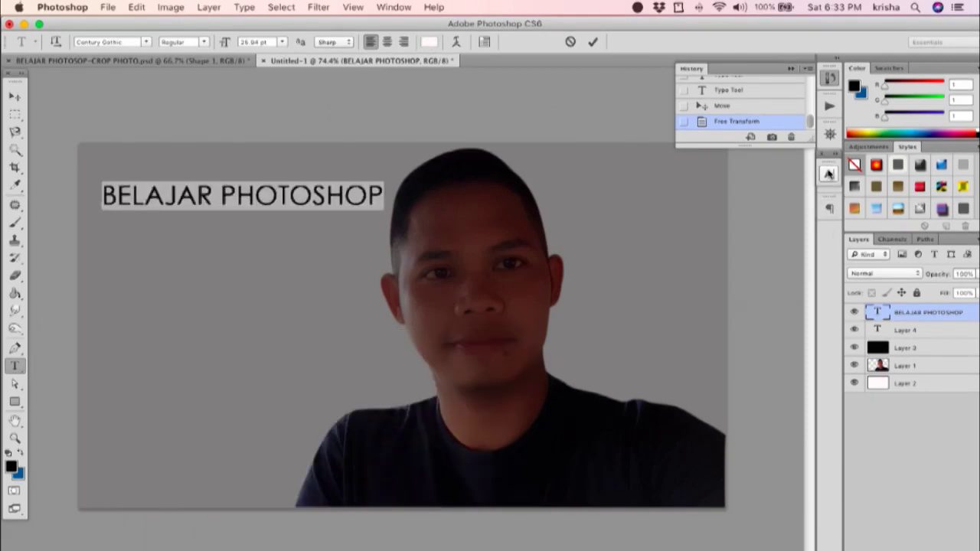
# Apply Faux Bold and Underline to the title and shift it slightly up and left.
pyautogui.click(829, 174)
pyautogui.click(685, 265)
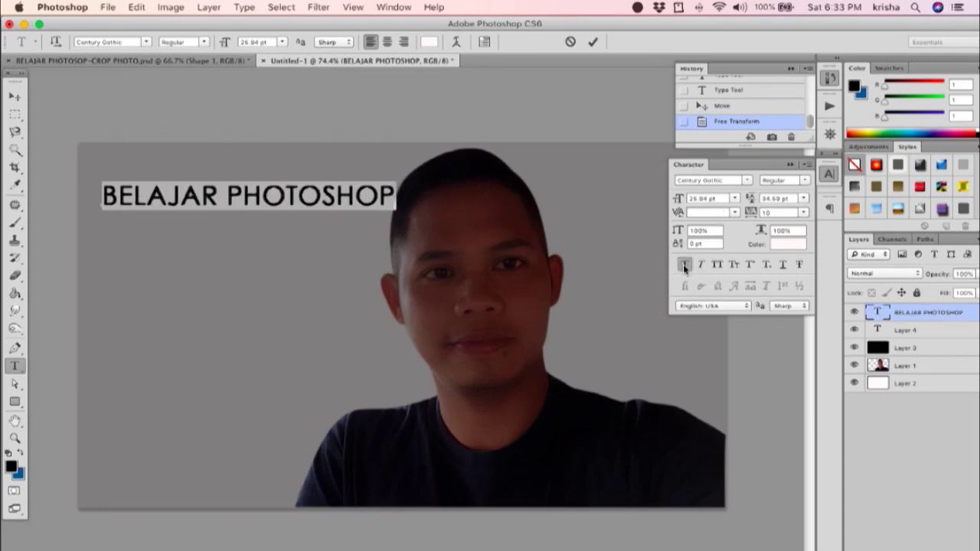
pyautogui.click(782, 265)
pyautogui.click(15, 97)
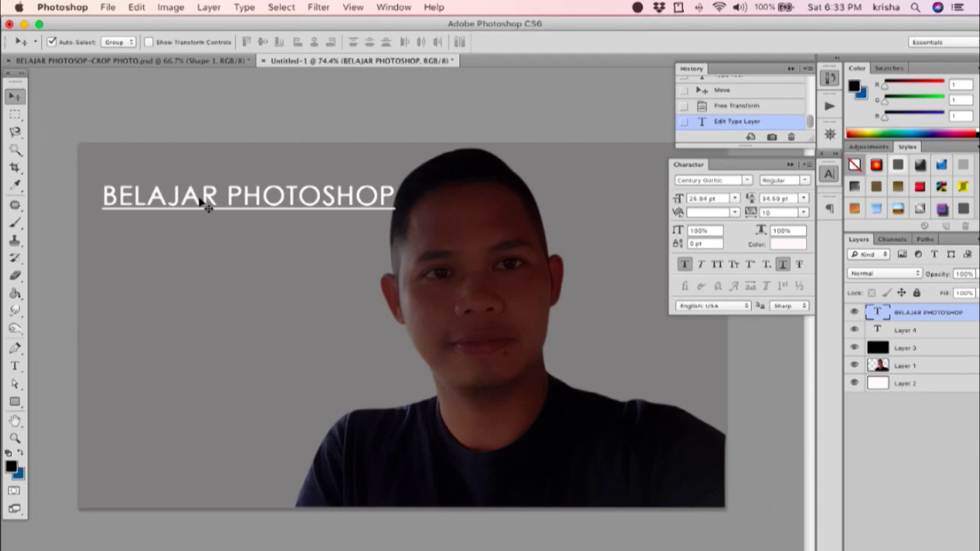
pyautogui.moveTo(210, 201); pyautogui.dragTo(197, 198)
pyautogui.click(918, 368)
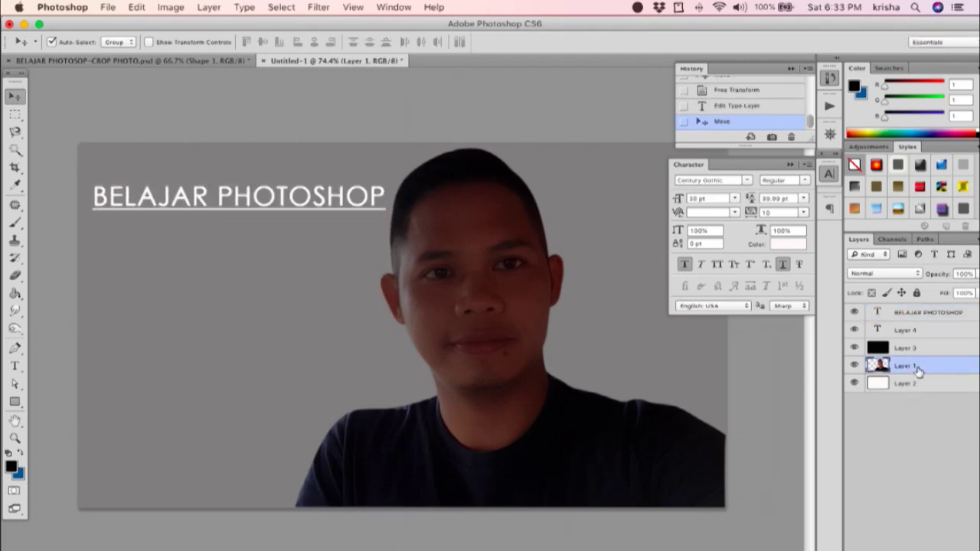
# Nudge the man's photo on Layer 1 further to the right.
pyautogui.hotkey('shift', 'Right')
pyautogui.hotkey('shift', 'Right')
pyautogui.hotkey('shift', 'Right')
pyautogui.hotkey('shift', 'Right')
pyautogui.hotkey('shift', 'Right')
pyautogui.hotkey('shift', 'Right')
pyautogui.hotkey('shift', 'Right')
pyautogui.hotkey('shift', 'Right')
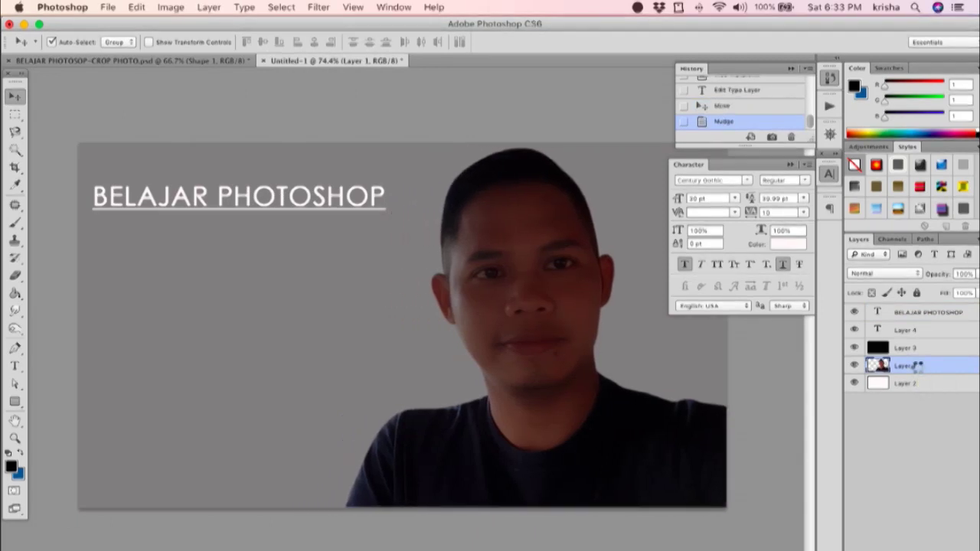
pyautogui.hotkey('shift', 'Right')
pyautogui.hotkey('shift', 'Right')
pyautogui.hotkey('shift', 'Right')
pyautogui.hotkey('shift', 'Right')
pyautogui.hotkey('shift', 'Right')
pyautogui.hotkey('shift', 'Right')
pyautogui.hotkey('shift', 'Right')
pyautogui.hotkey('shift', 'Right')
pyautogui.hotkey('shift', 'Right')
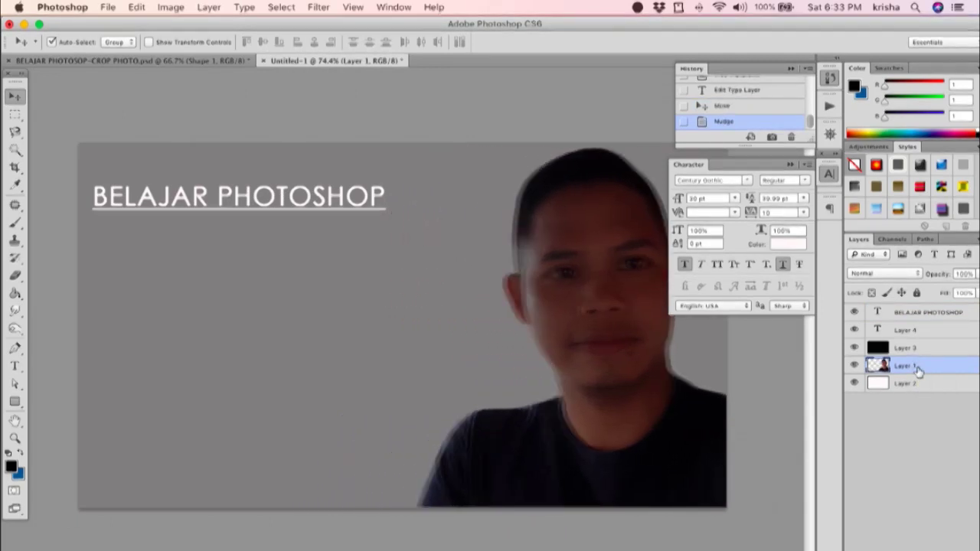
pyautogui.hotkey('shift', 'Left')
pyautogui.hotkey('shift', 'Left')
pyautogui.hotkey('shift', 'Left')
pyautogui.hotkey('shift', 'Left')
pyautogui.hotkey('shift', 'Left')
pyautogui.hotkey('shift', 'Left')
pyautogui.hotkey('shift', 'Left')
# Enlarge the BELAJAR PHOTOSHOP title to about 120% with Free Transform.
pyautogui.click(413, 360)
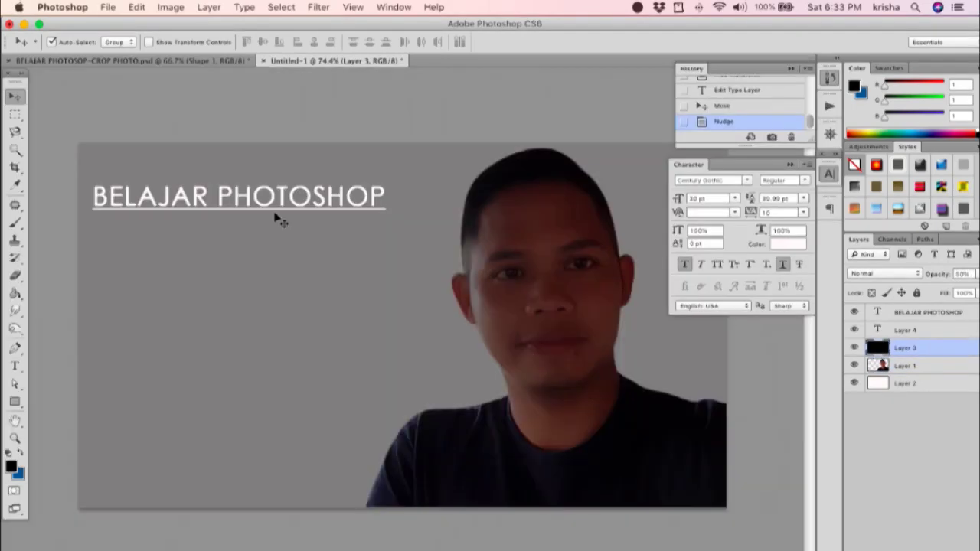
pyautogui.click(252, 202)
pyautogui.click(791, 166)
pyautogui.hotkey('ctrl', 't')
pyautogui.moveTo(387, 209); pyautogui.dragTo(450, 266)
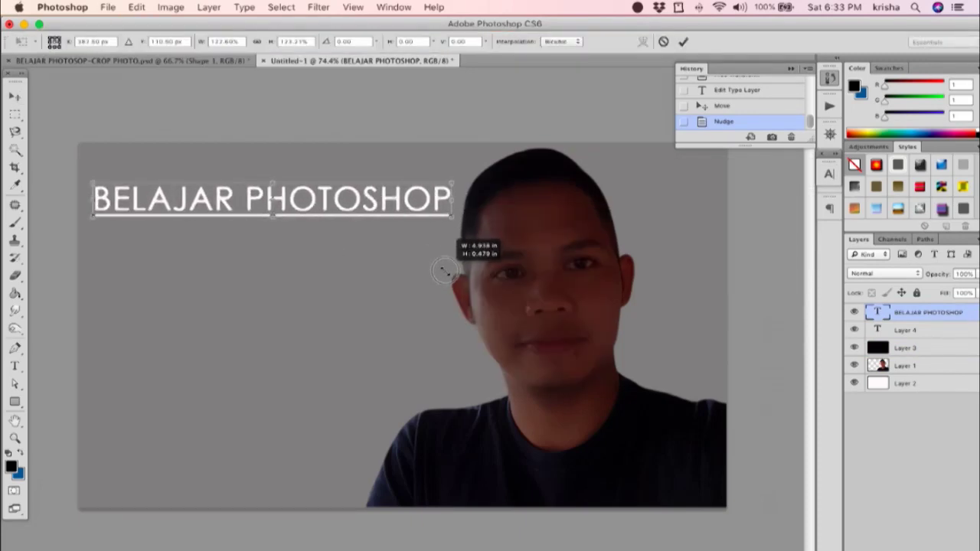
pyautogui.press('Return')
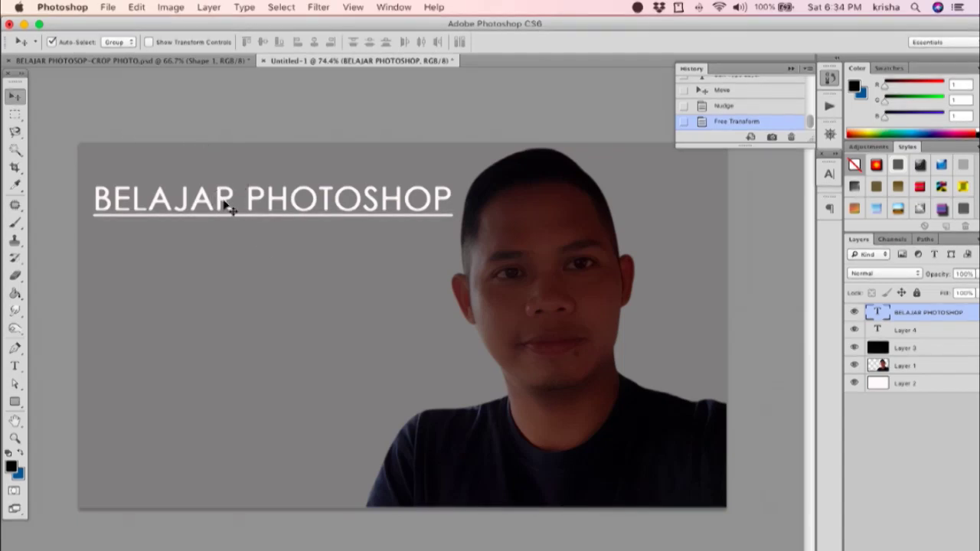
# Type CARA CROP PHOTO under the title, with Faux Bold and Underline turned off.
pyautogui.moveTo(229, 208)
pyautogui.mouseDown()
pyautogui.moveTo(241, 238)
pyautogui.moveTo(229, 237)
pyautogui.mouseUp()
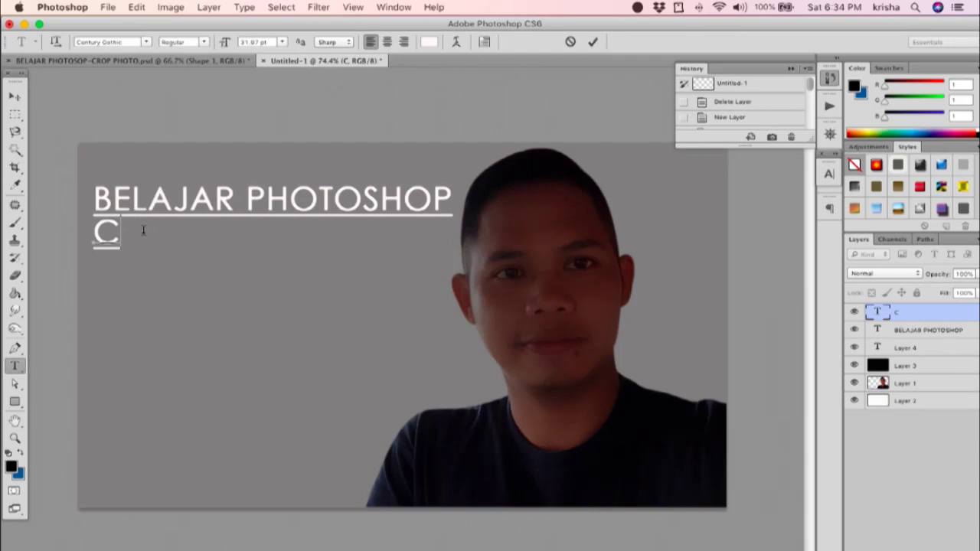
pyautogui.write('CARA')
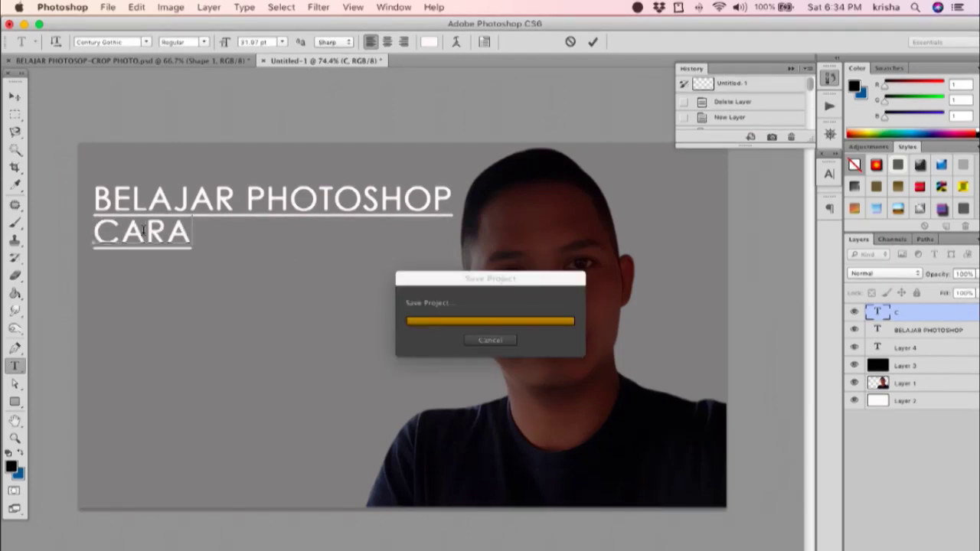
pyautogui.write(' CROP P')
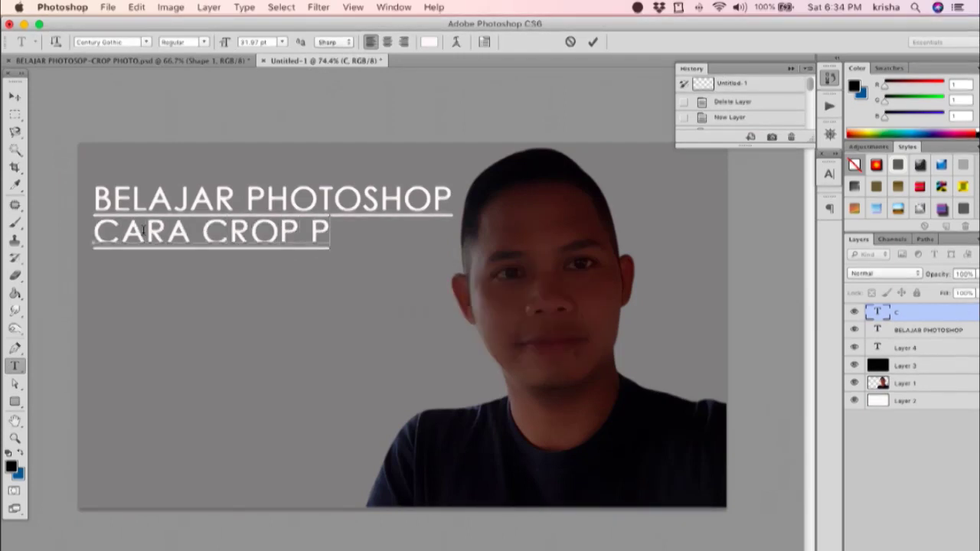
pyautogui.write('HOTO')
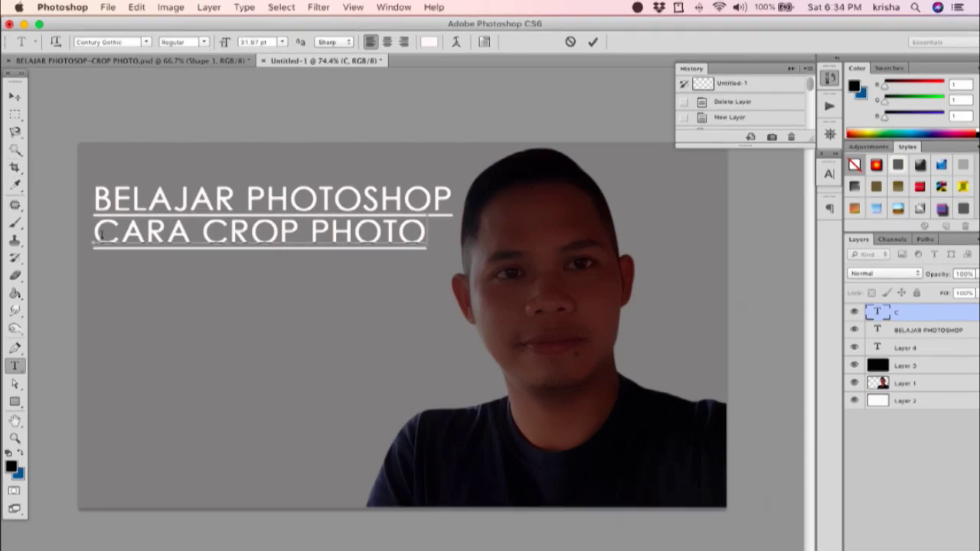
pyautogui.moveTo(93, 232); pyautogui.dragTo(427, 231)
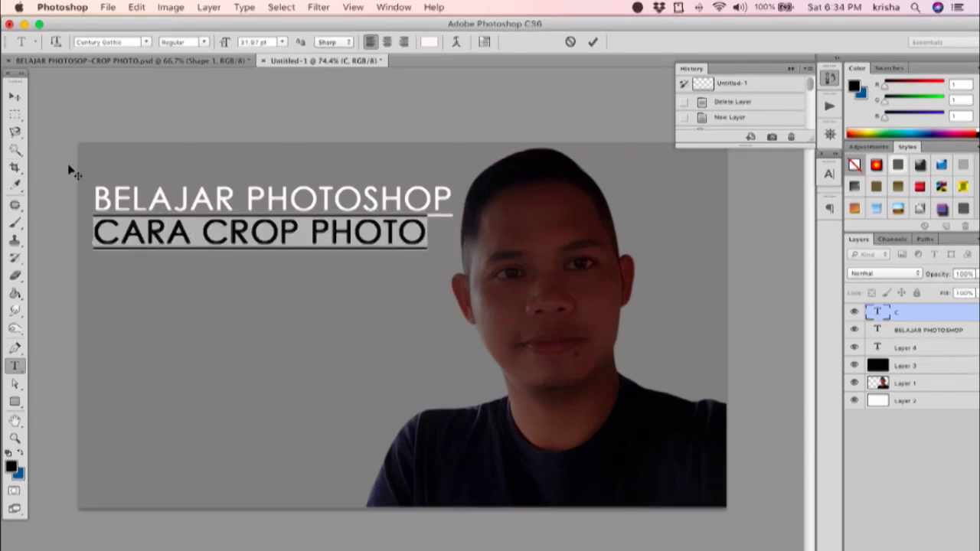
pyautogui.click(829, 173)
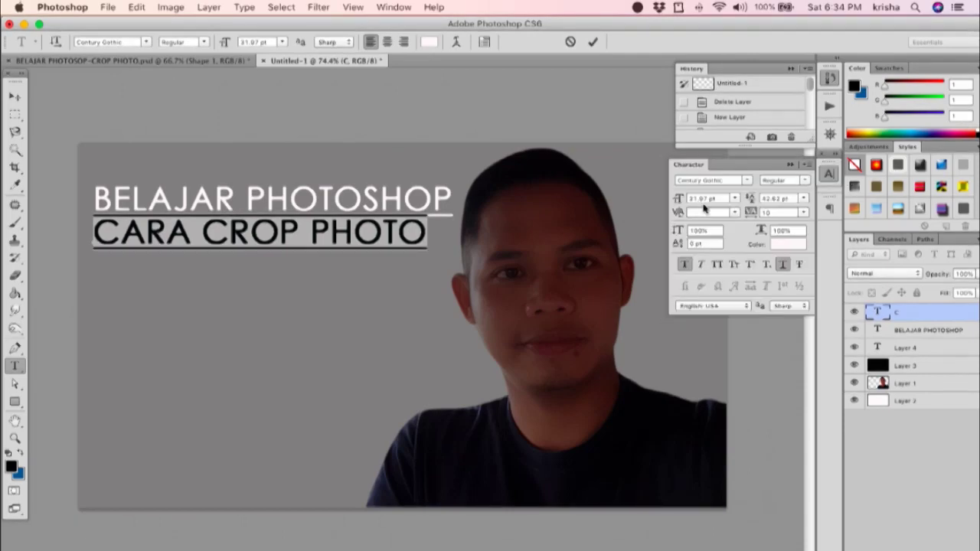
pyautogui.click(684, 264)
pyautogui.click(782, 265)
pyautogui.click(17, 97)
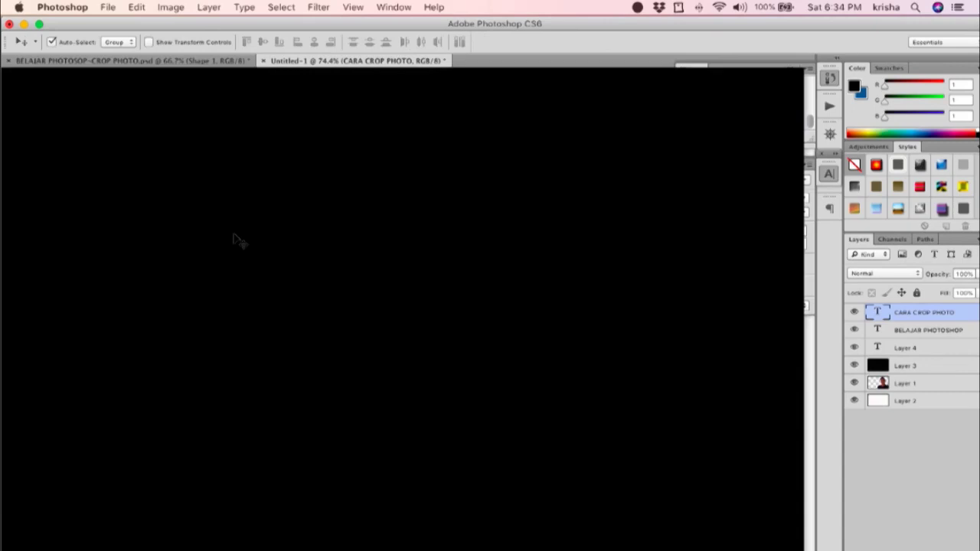
# Move the CARA CROP PHOTO subtitle right and scale it down to about 74%.
pyautogui.moveTo(255, 237); pyautogui.dragTo(293, 237)
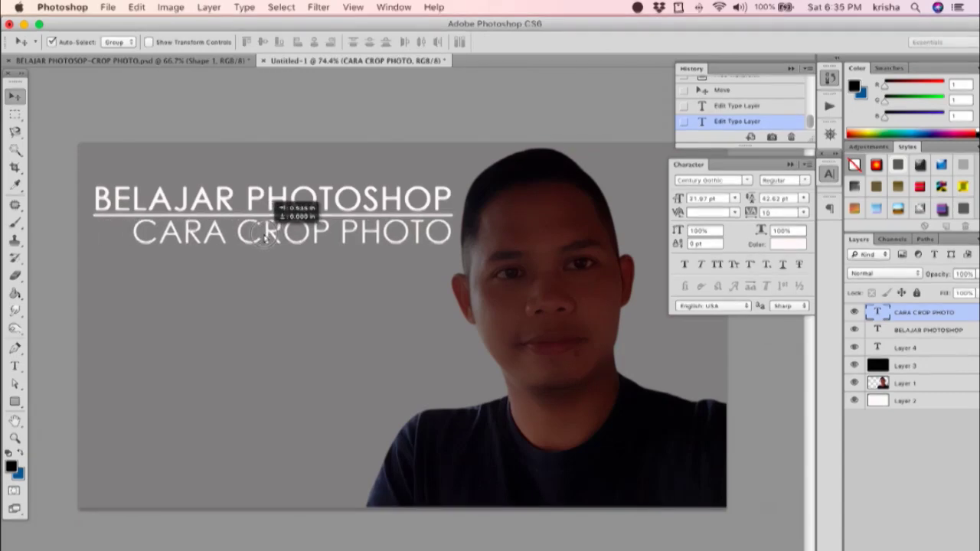
pyautogui.hotkey('ctrl', 't')
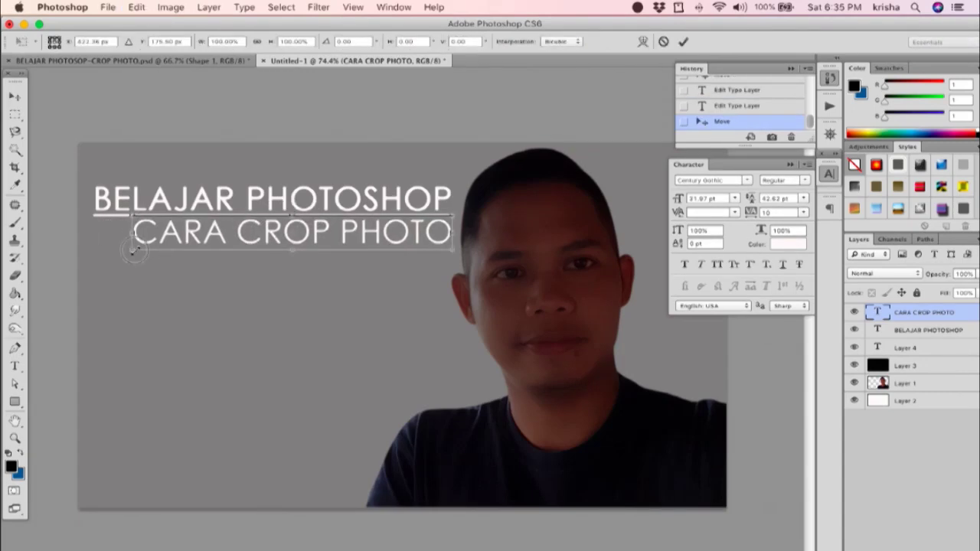
pyautogui.moveTo(131, 250); pyautogui.dragTo(218, 243)
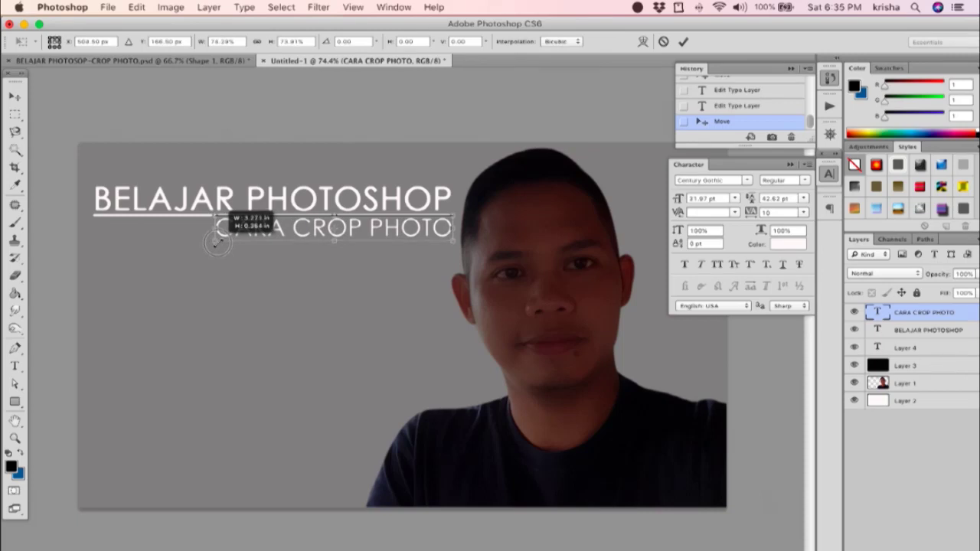
pyautogui.press('Return')
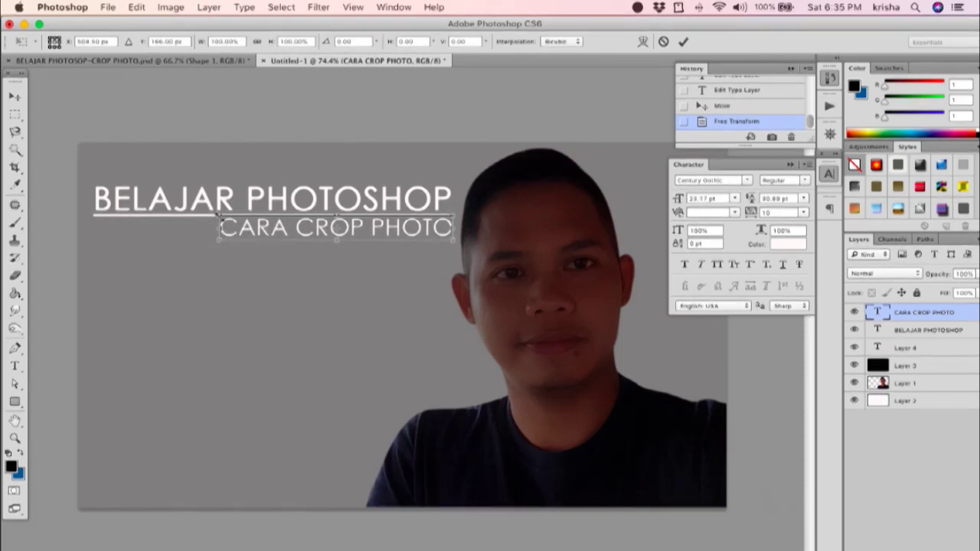
# Fine-tune the subtitle's size and nudge it into place beneath the title's right end.
pyautogui.moveTo(220, 217); pyautogui.dragTo(218, 216)
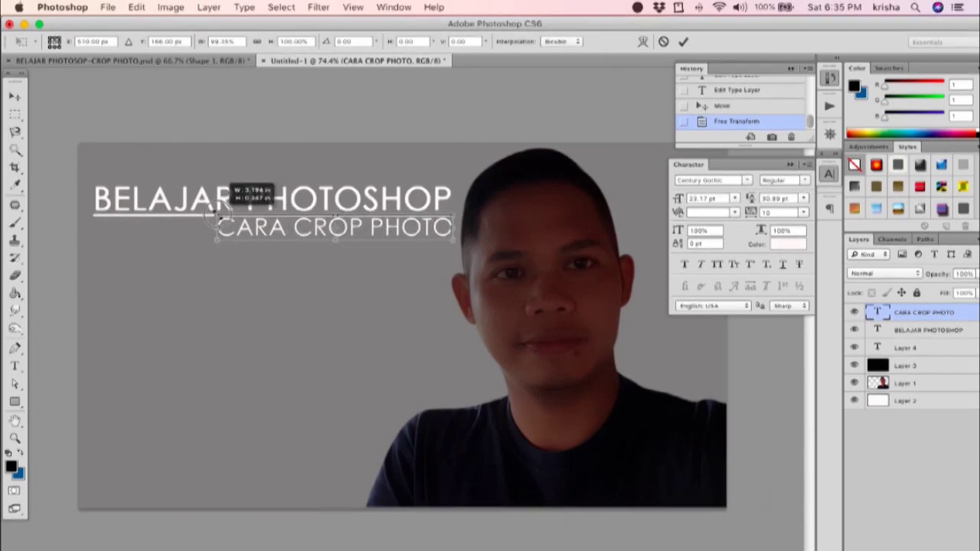
pyautogui.moveTo(219, 216); pyautogui.dragTo(203, 215)
pyautogui.press('Return')
pyautogui.press('Down')
pyautogui.press('Left')
pyautogui.press('Left')
pyautogui.press('Right')
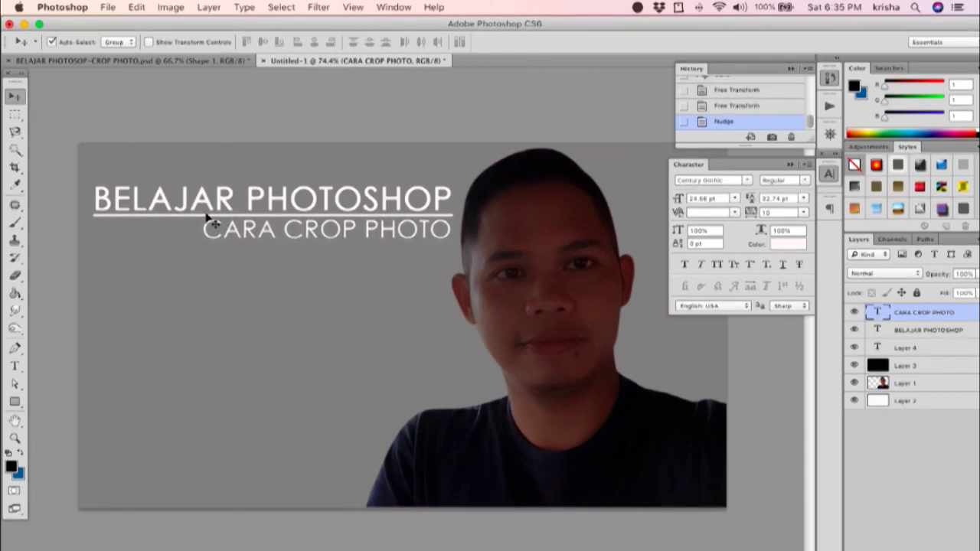
pyautogui.press('Down')
pyautogui.press('Down')
pyautogui.press('Down')
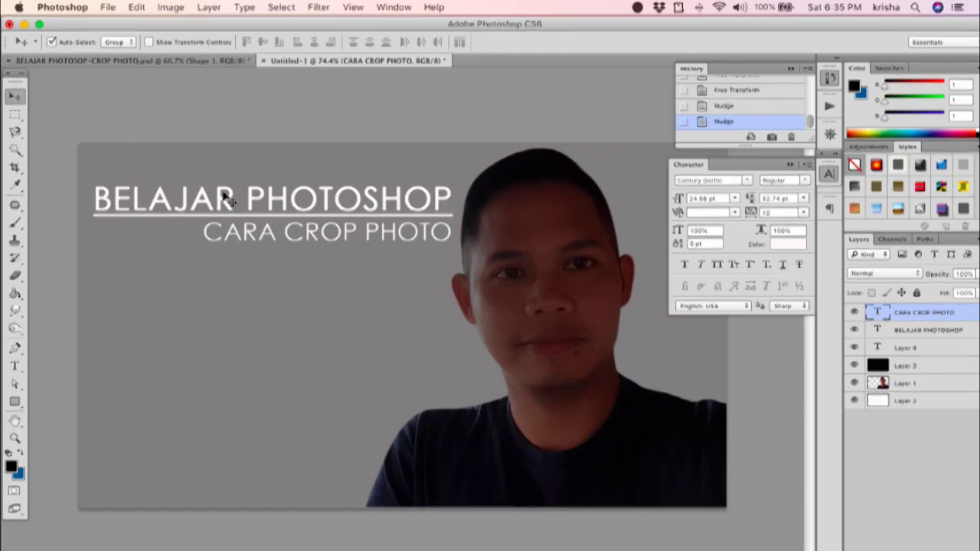
pyautogui.click(262, 123)
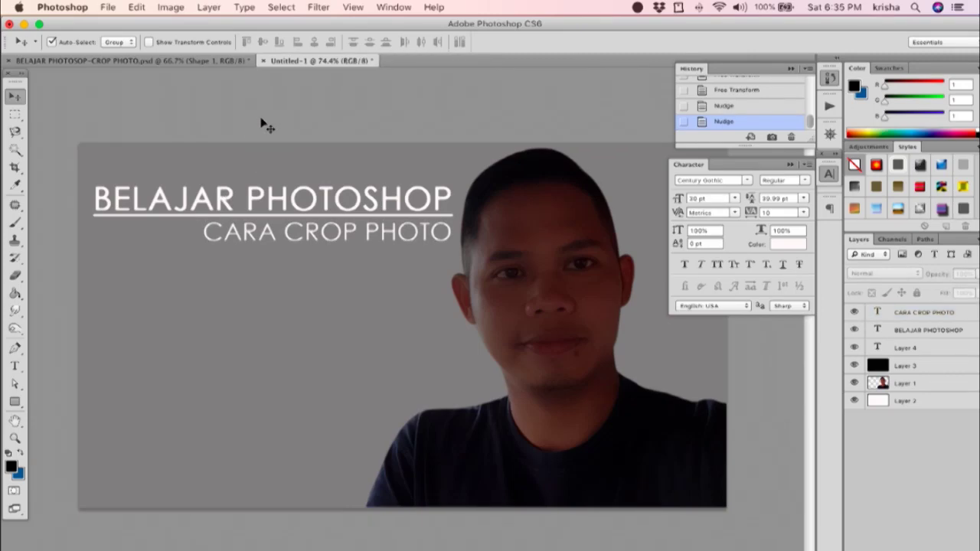